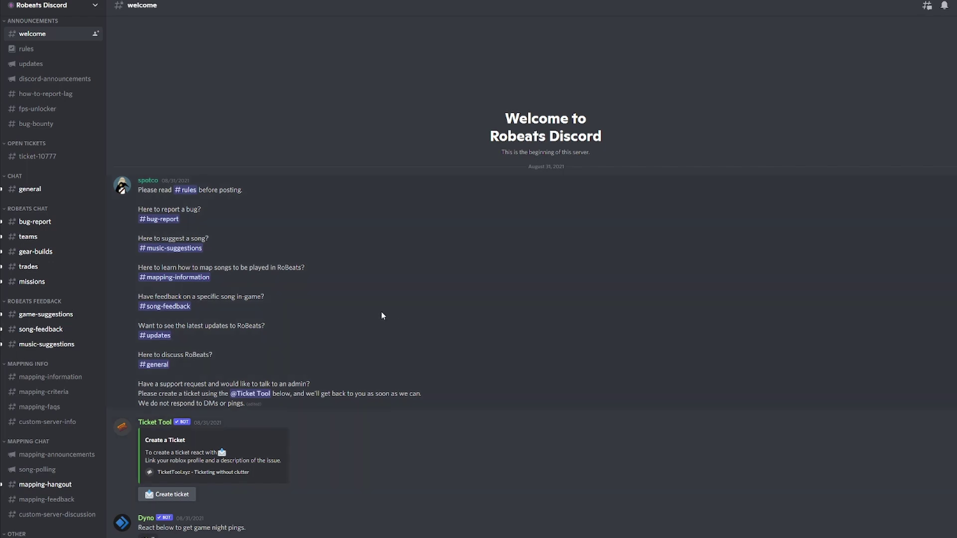
- Open the mapping-information channel and read the submission requirements down to the Trello board link
click(56, 379)
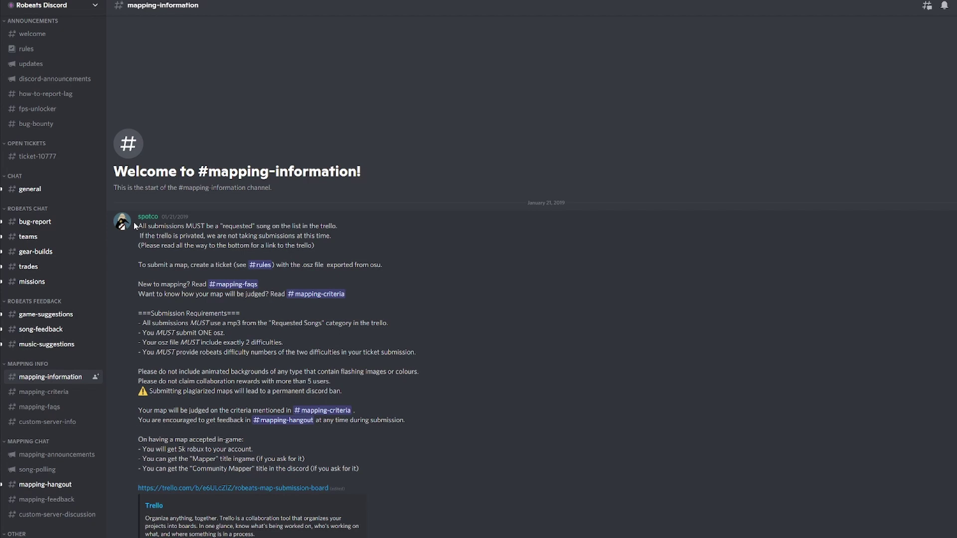
mouse_move(139, 225)
mouse_down()
mouse_move(408, 261)
mouse_move(425, 328)
mouse_move(421, 477)
mouse_move(261, 439)
mouse_move(126, 246)
mouse_move(137, 232)
mouse_up()
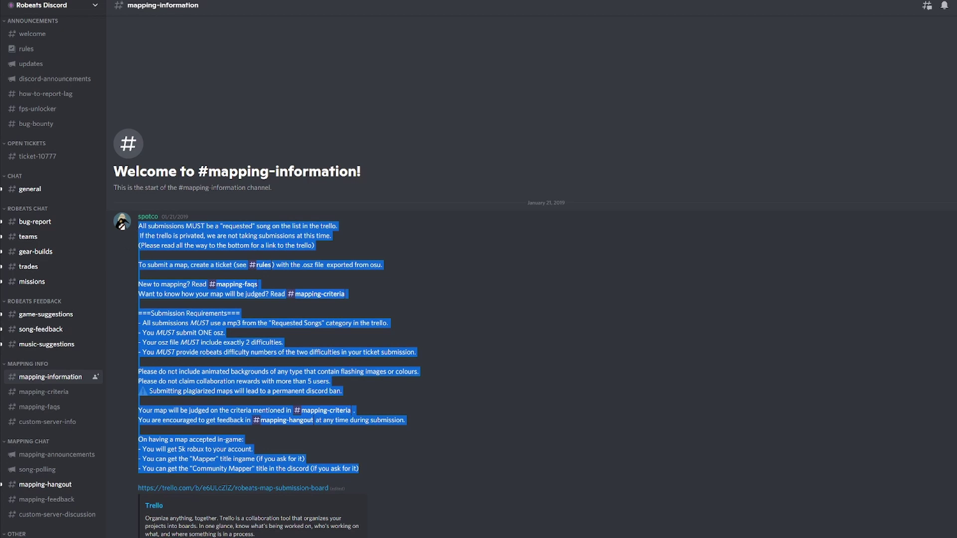
click(170, 361)
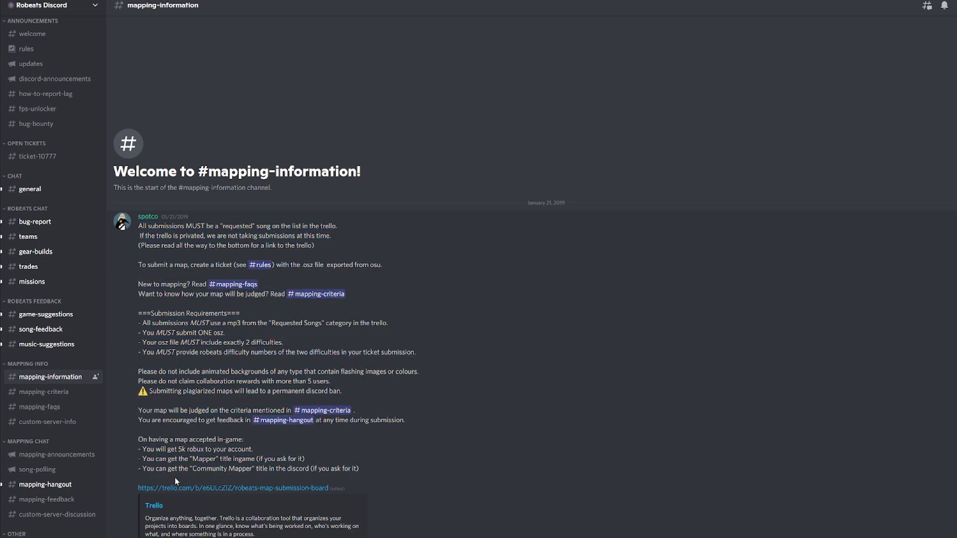
drag(138, 488, 327, 488)
click(410, 469)
- Read the mapping-criteria channel, from the introduction and Fundamentals section through to the Style Consistency rules
click(47, 394)
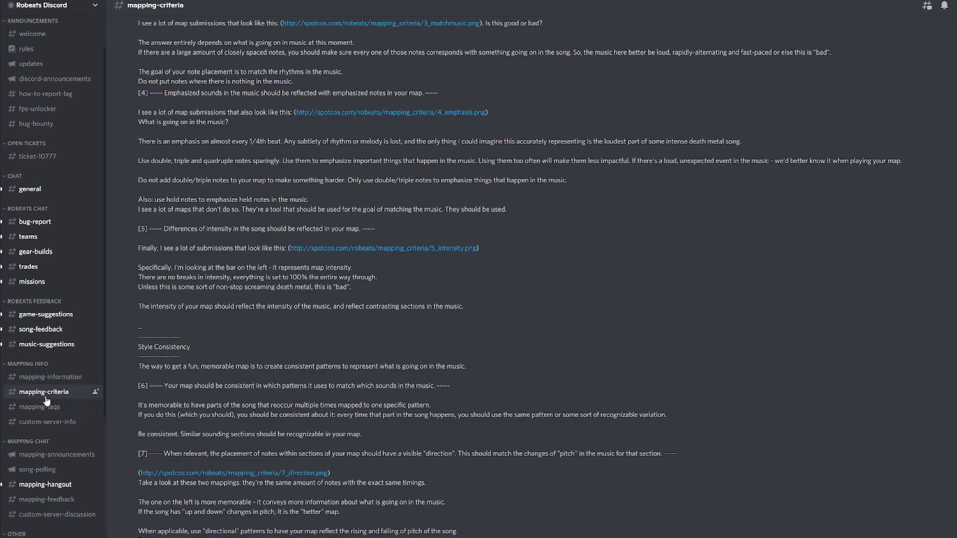
scroll(197, 413, up, 3)
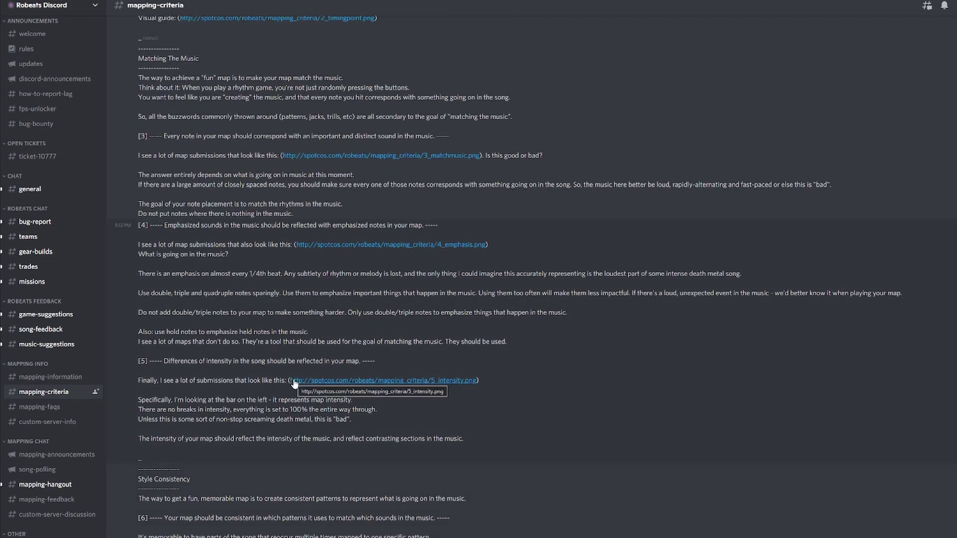
scroll(317, 385, up, 6)
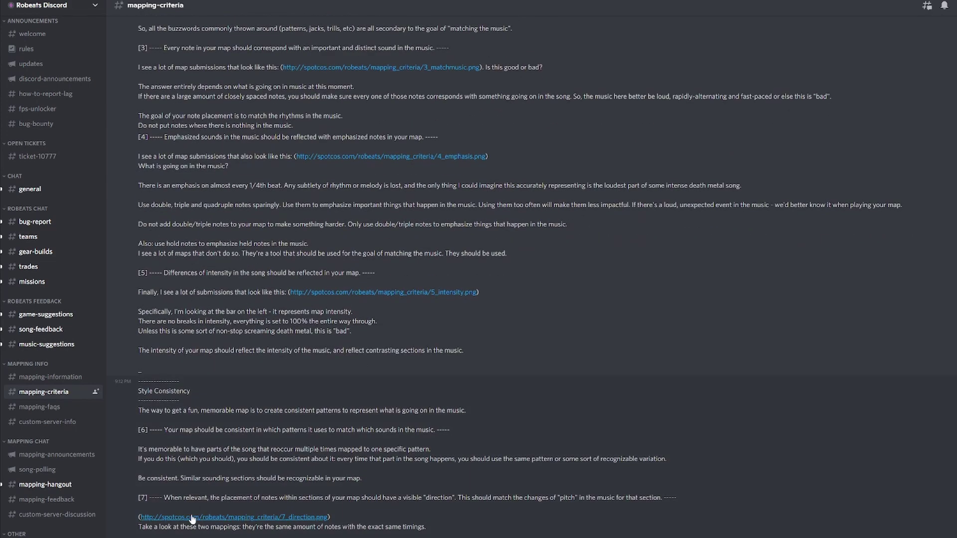
scroll(144, 250, up, 4)
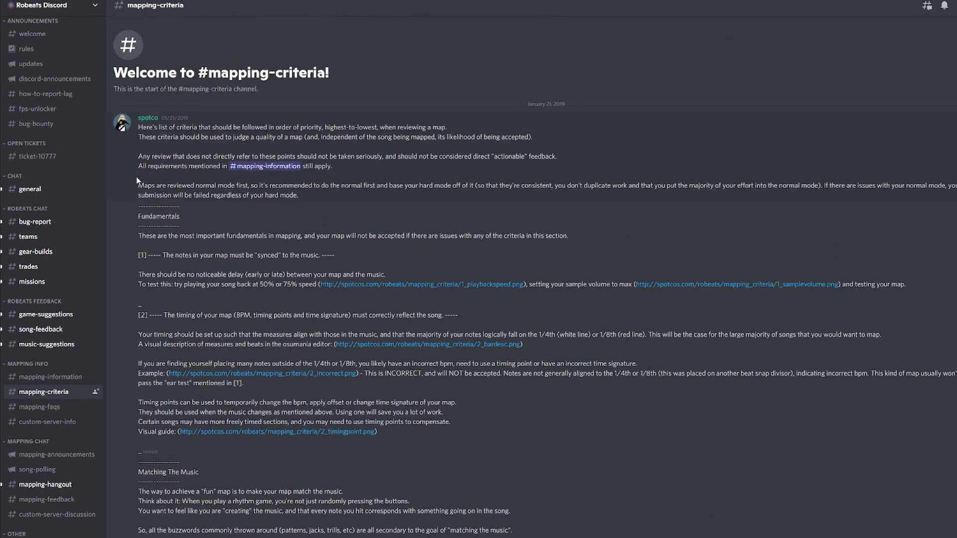
drag(138, 127, 628, 537)
click(537, 439)
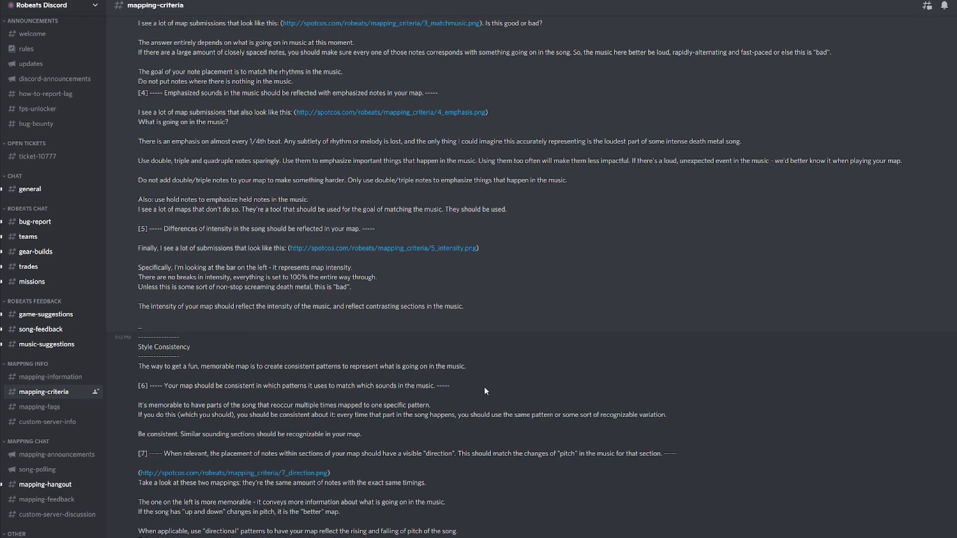
scroll(485, 387, up, 8)
scroll(486, 385, up, 4)
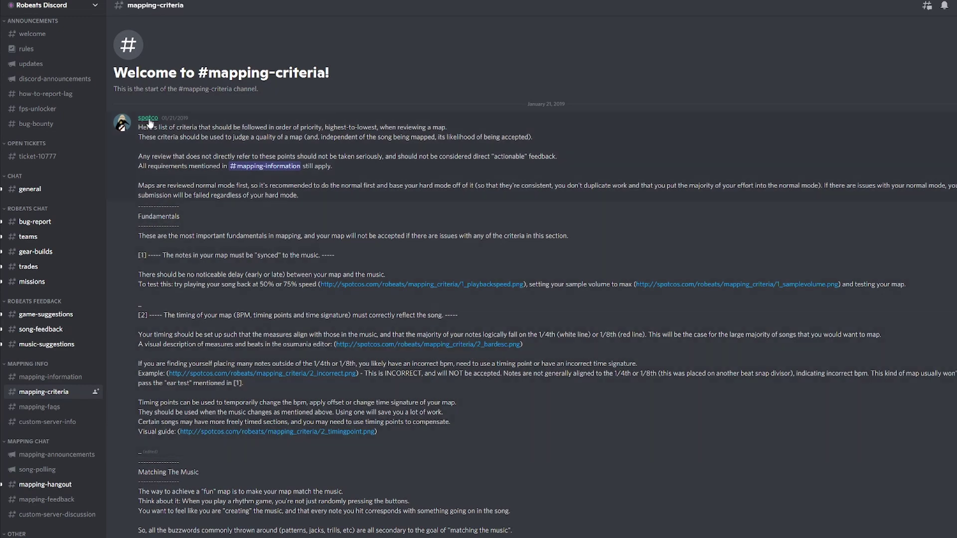
drag(138, 125, 480, 330)
click(467, 315)
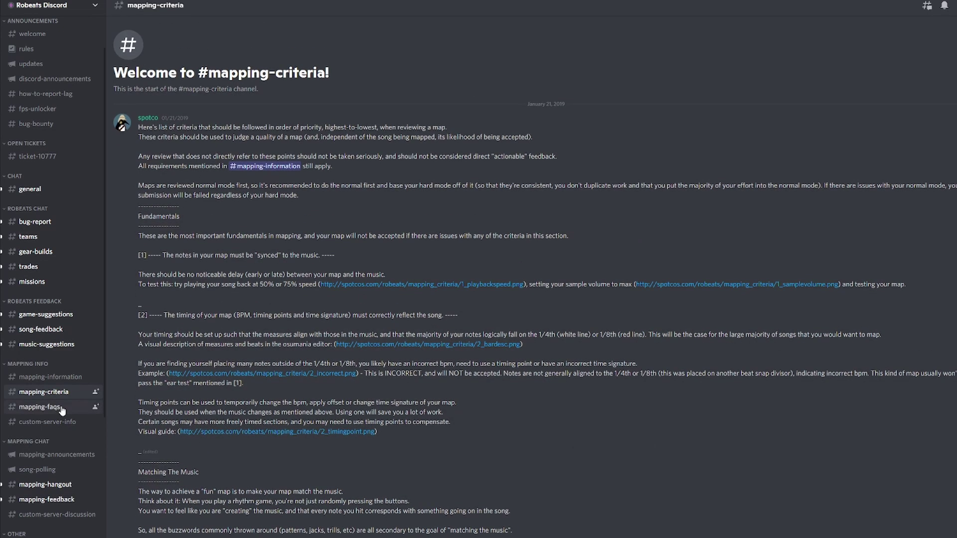
- Read the mapping-faqs channel, covering how to start mapping, finding the BPM, the Robeats Mapping Place and the video tutorial link
click(61, 410)
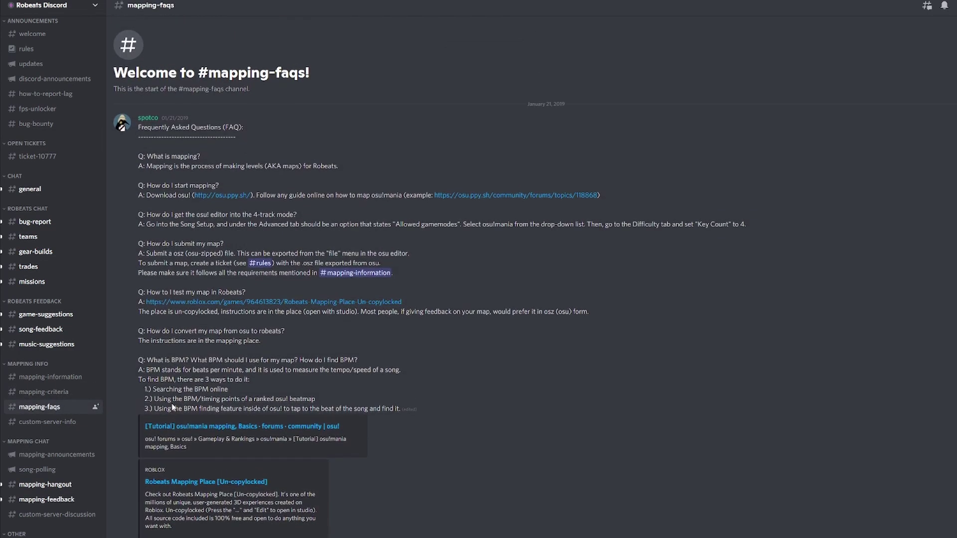
drag(139, 129, 477, 419)
click(477, 422)
scroll(476, 422, down, 5)
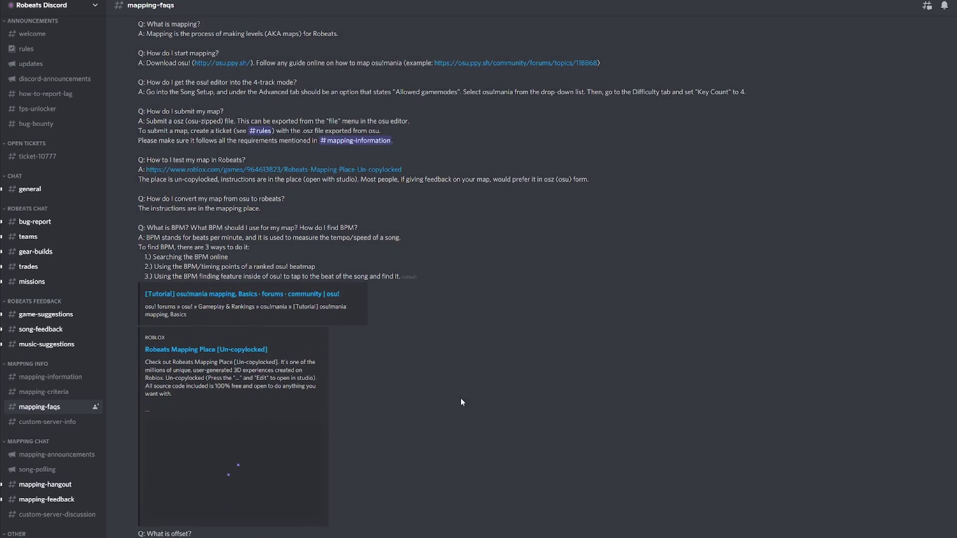
drag(343, 250, 142, 255)
click(127, 267)
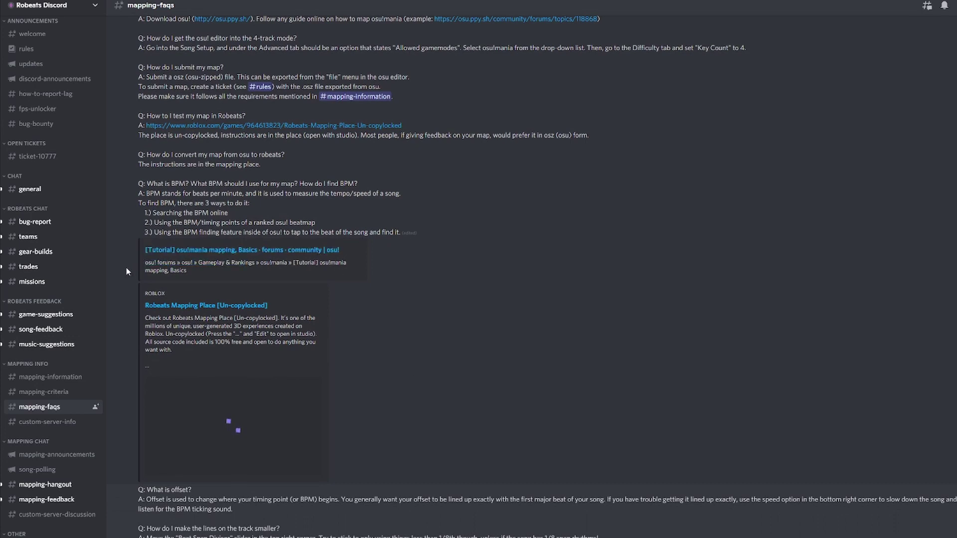
drag(294, 313, 136, 308)
click(135, 308)
scroll(134, 310, down, 3)
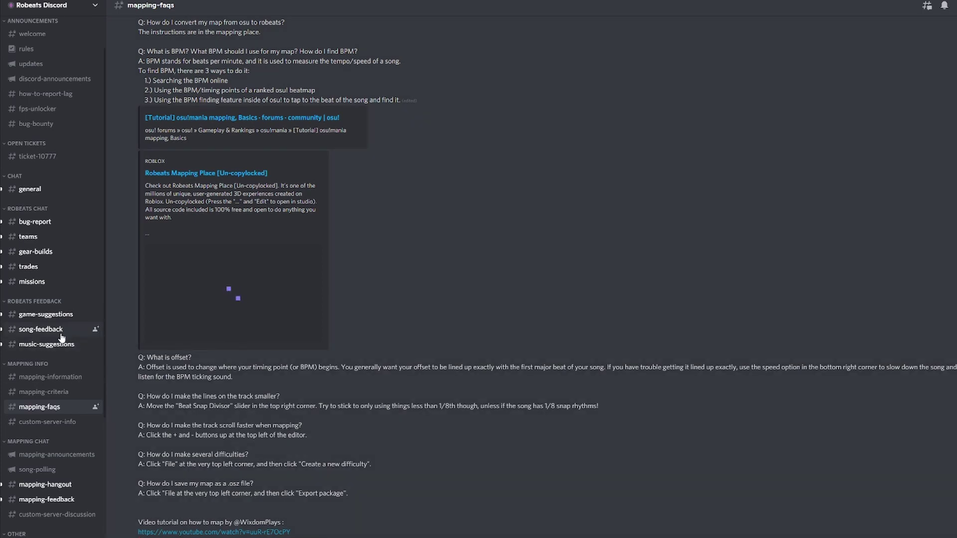
scroll(61, 339, down, 2)
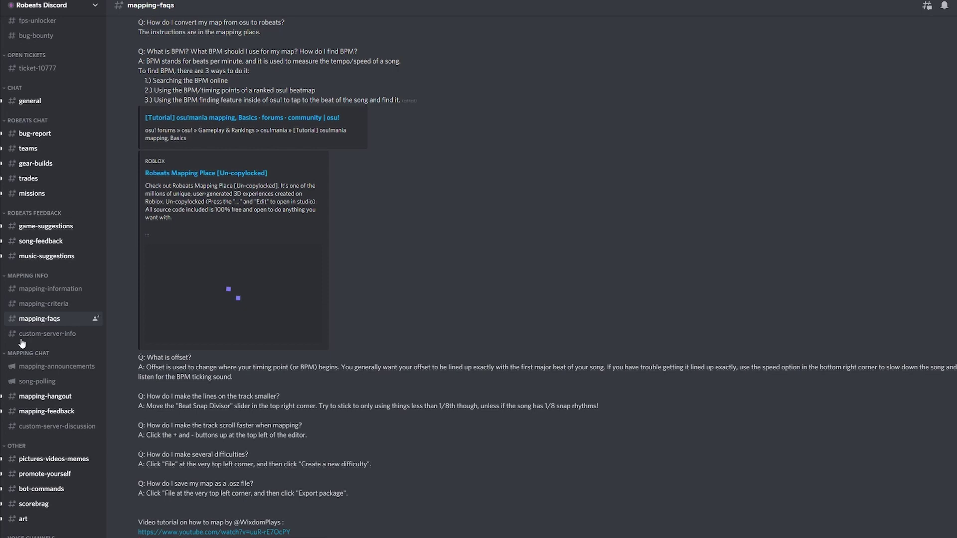
scroll(205, 375, down, 3)
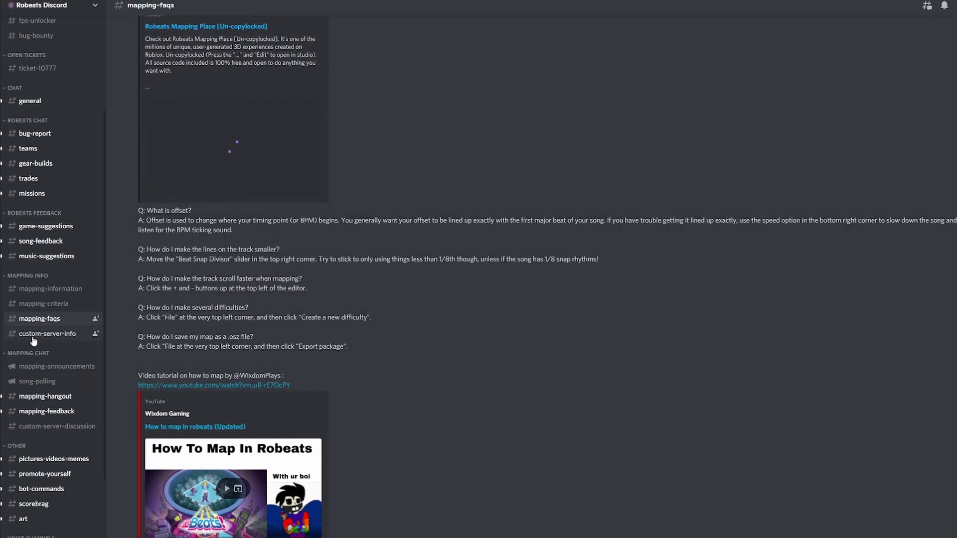
- View the custom-server-info channel, then examine the mapping-announcements posts and enlarge the image of newly added songs before closing it
click(71, 338)
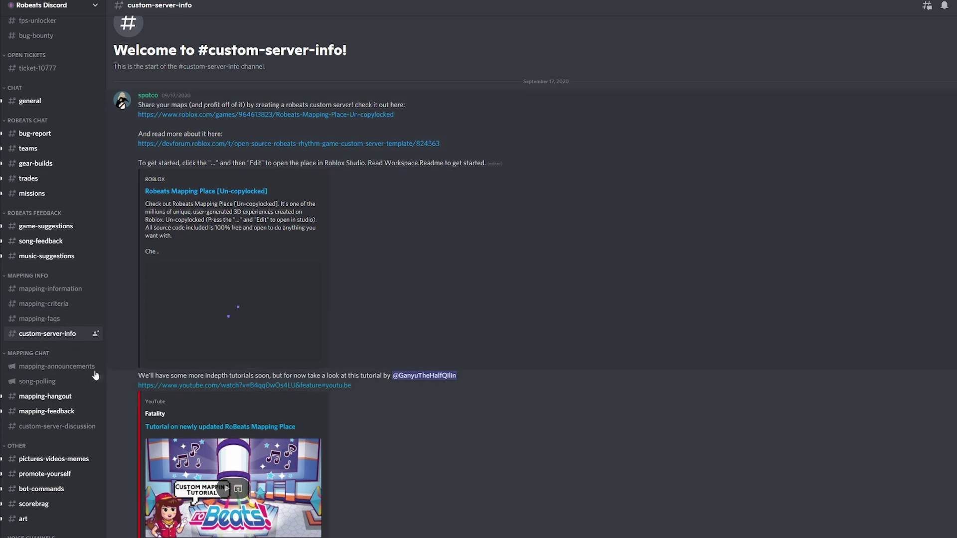
click(65, 367)
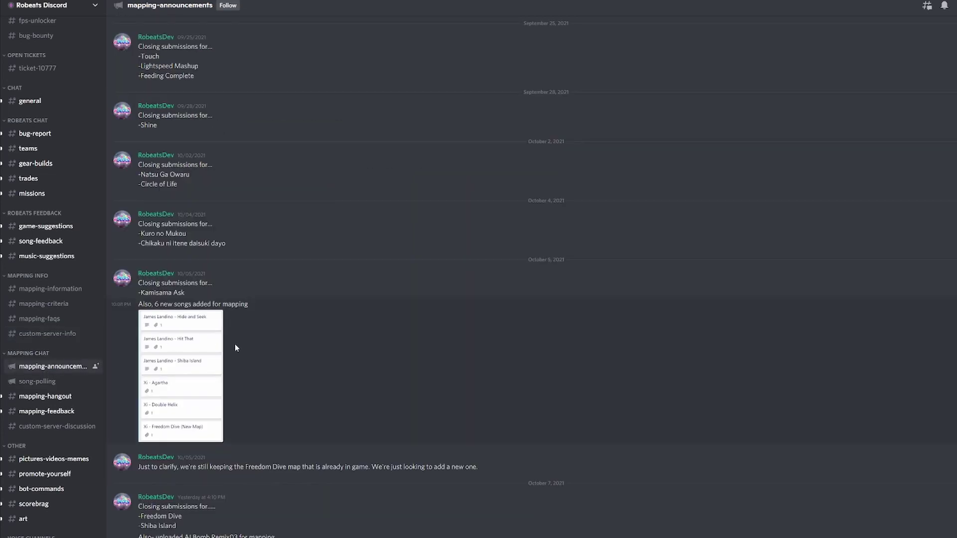
drag(287, 535, 159, 490)
click(243, 502)
drag(135, 304, 220, 305)
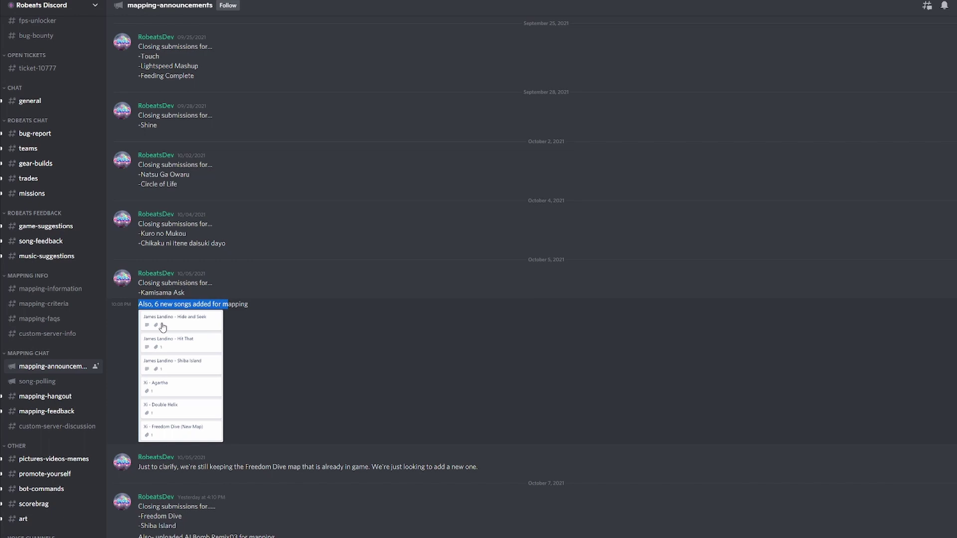
click(165, 390)
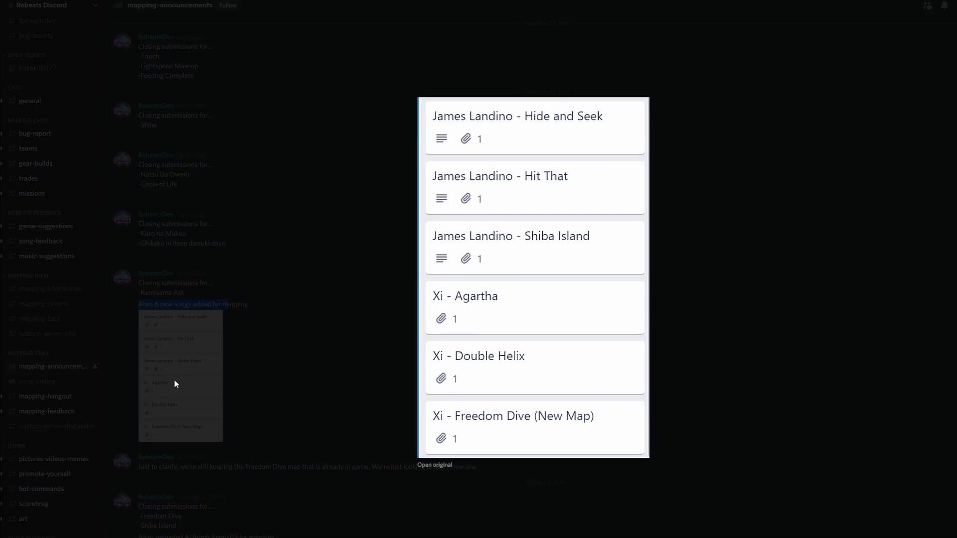
click(175, 380)
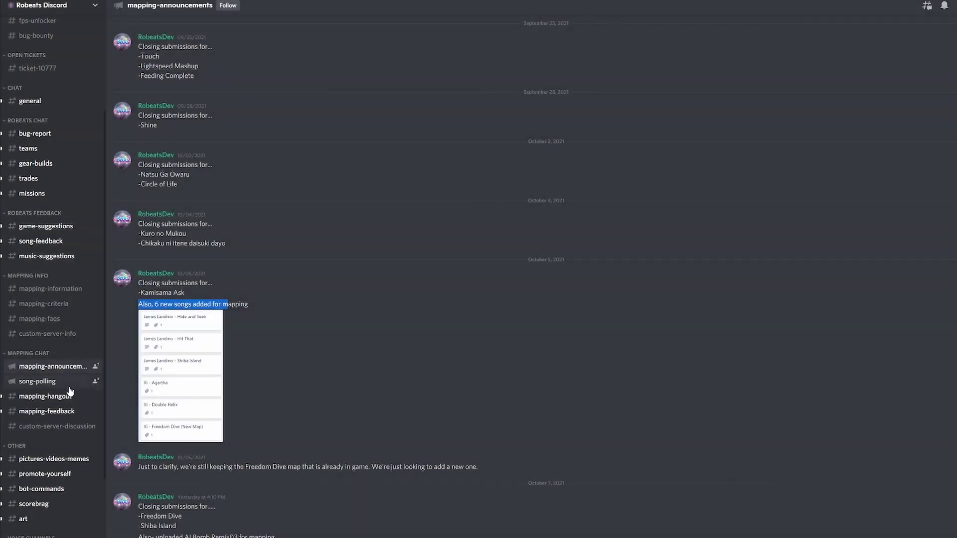
- Open the song-polling channel and browse the mashup and AI Bomb remix polls
click(69, 387)
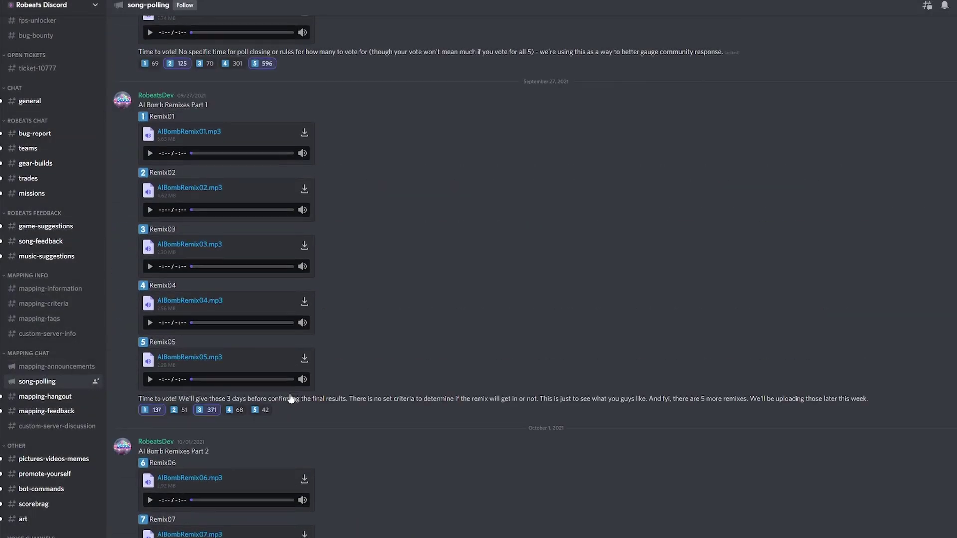
scroll(290, 397, up, 9)
scroll(265, 395, down, 7)
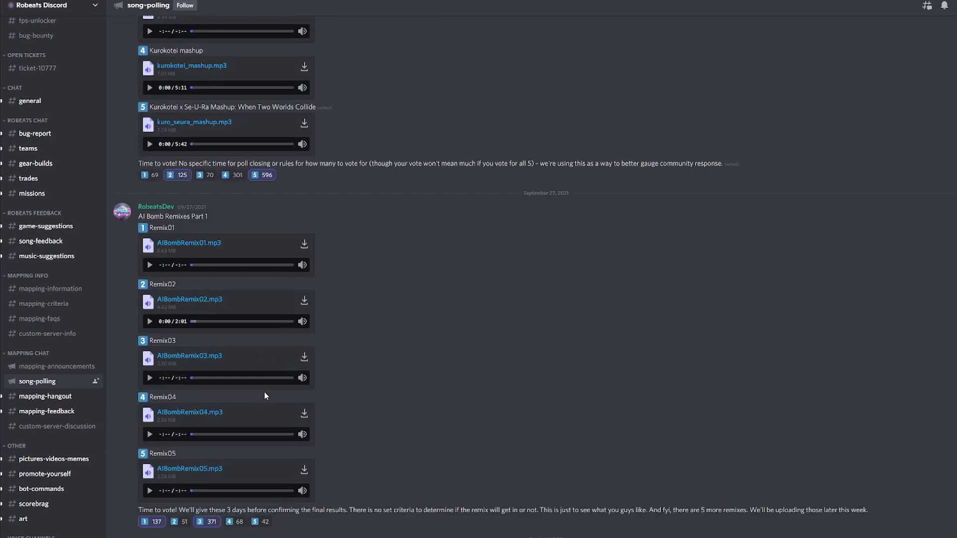
scroll(264, 394, down, 6)
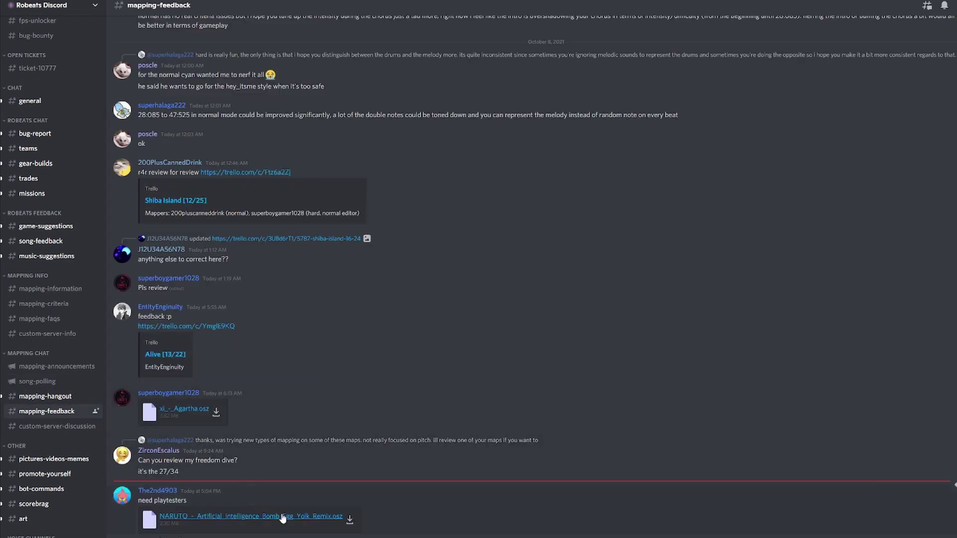
- Look through the mapping-feedback channel for review requests and feedback on submitted maps, returning to the newest messages
scroll(201, 471, up, 5)
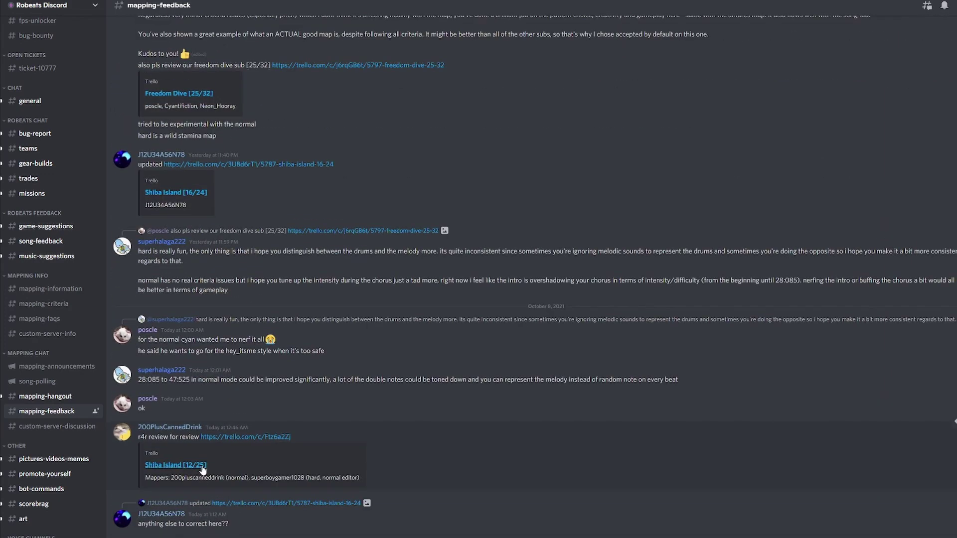
scroll(205, 466, up, 15)
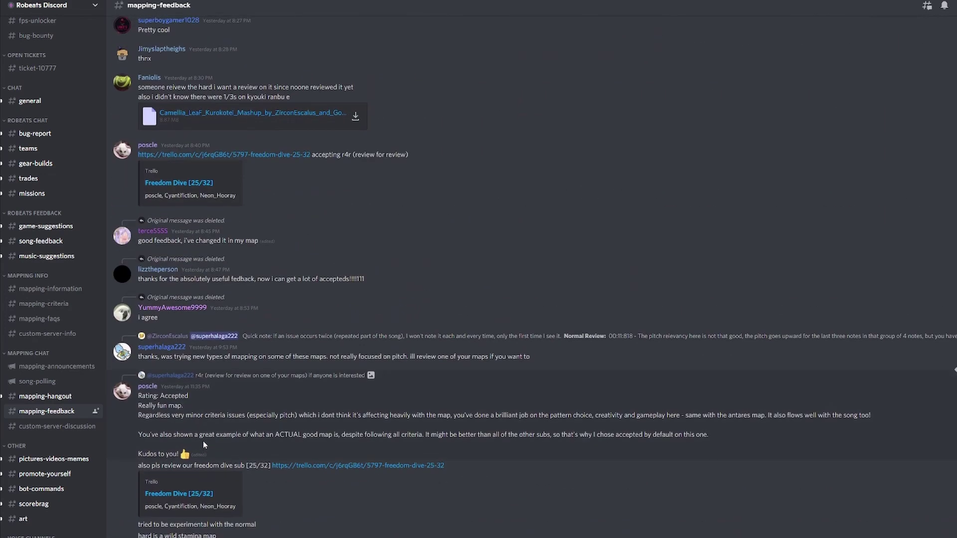
scroll(271, 440, down, 15)
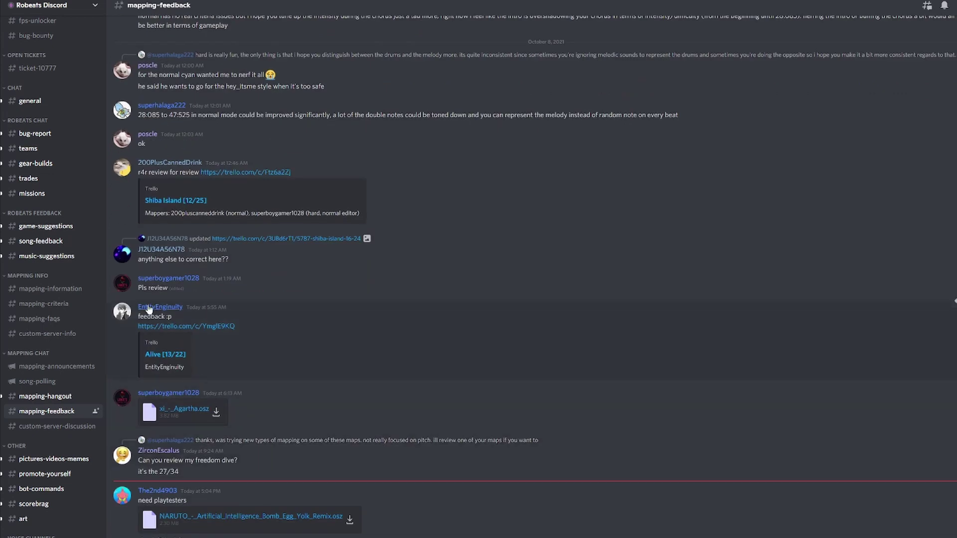
- View the custom-server-discussion channel and go to the ticket channel under Open Tickets
click(54, 431)
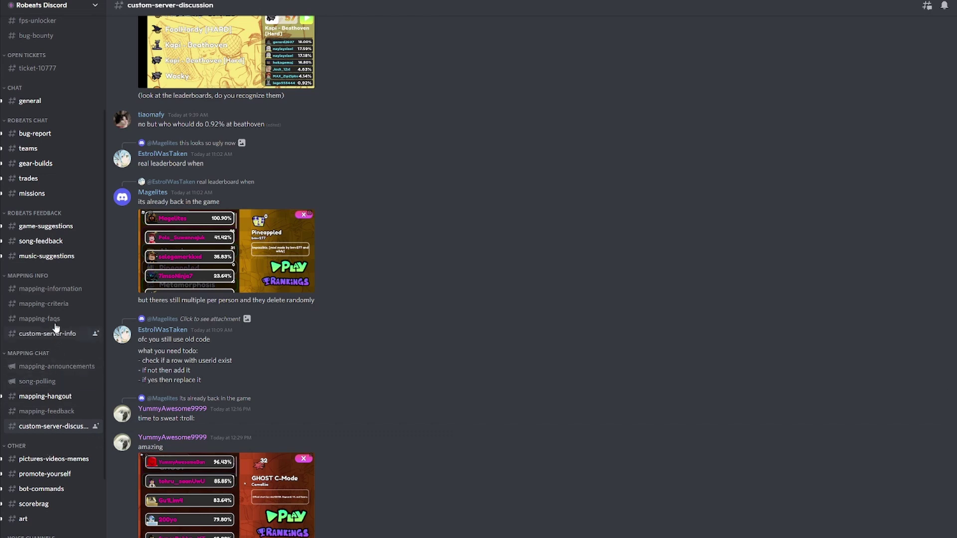
scroll(71, 175, up, 5)
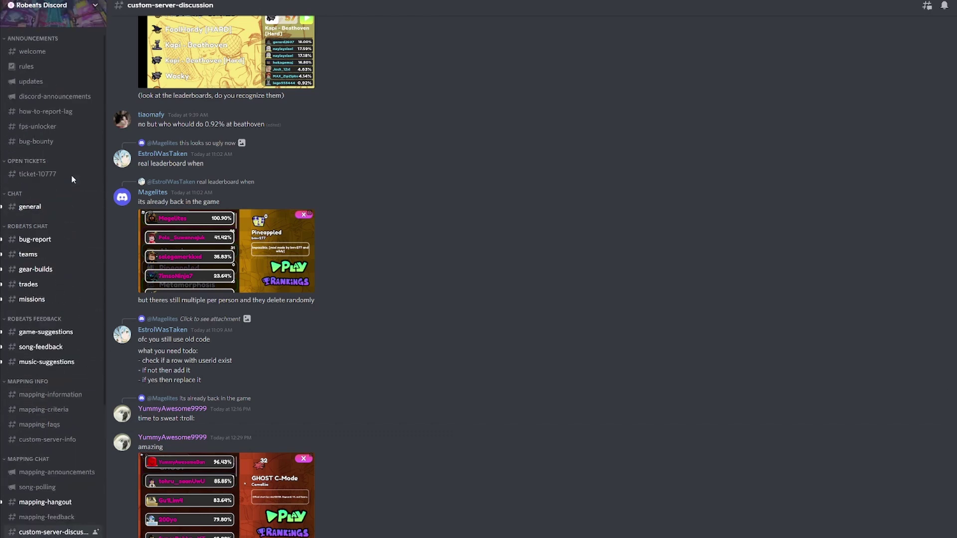
click(70, 175)
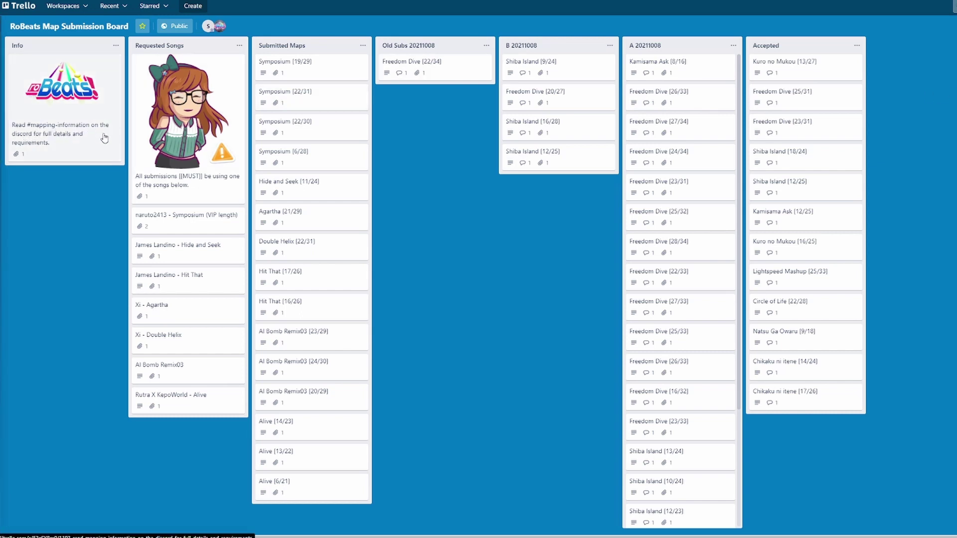
- On Trello's RoBeats Map Submission Board, check the Info card and look through the maps in the A list
click(50, 150)
click(77, 209)
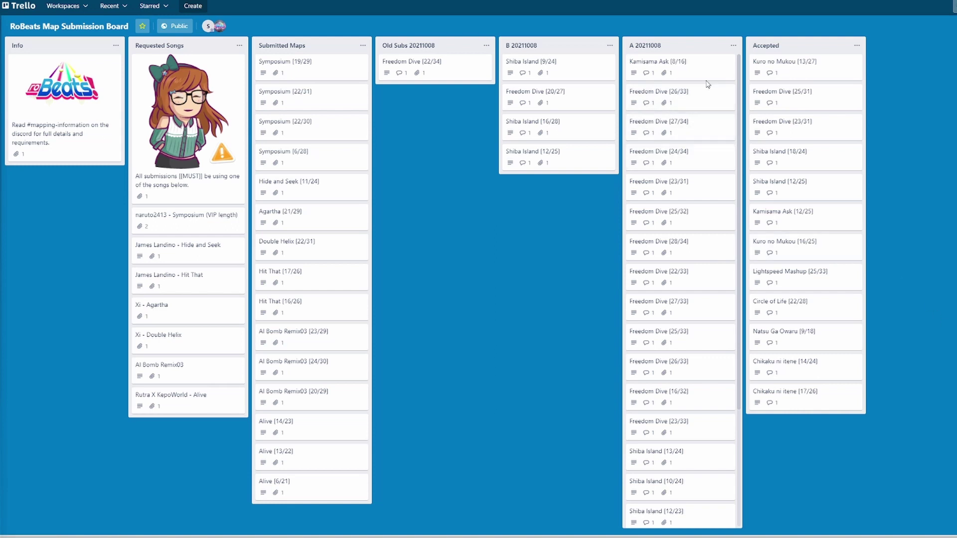
scroll(711, 172, down, 3)
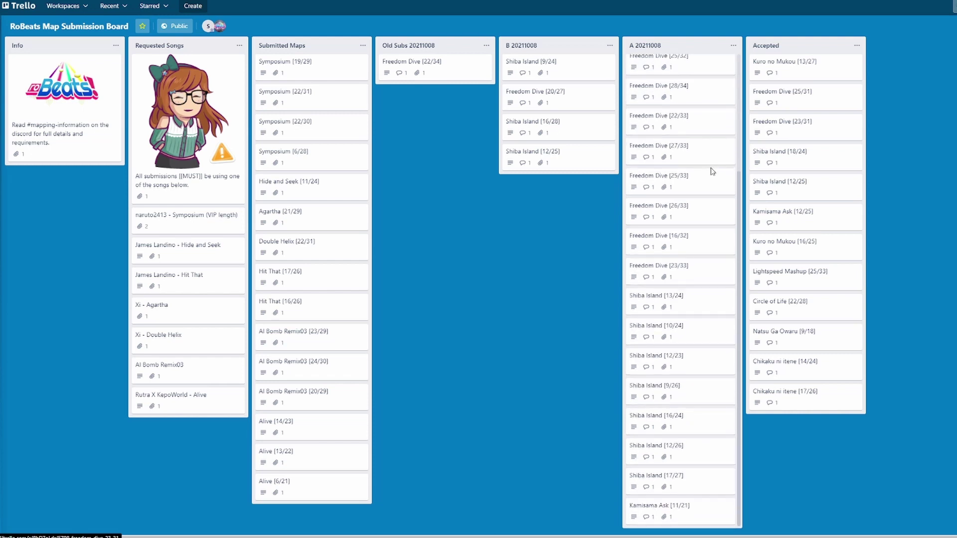
scroll(712, 172, up, 3)
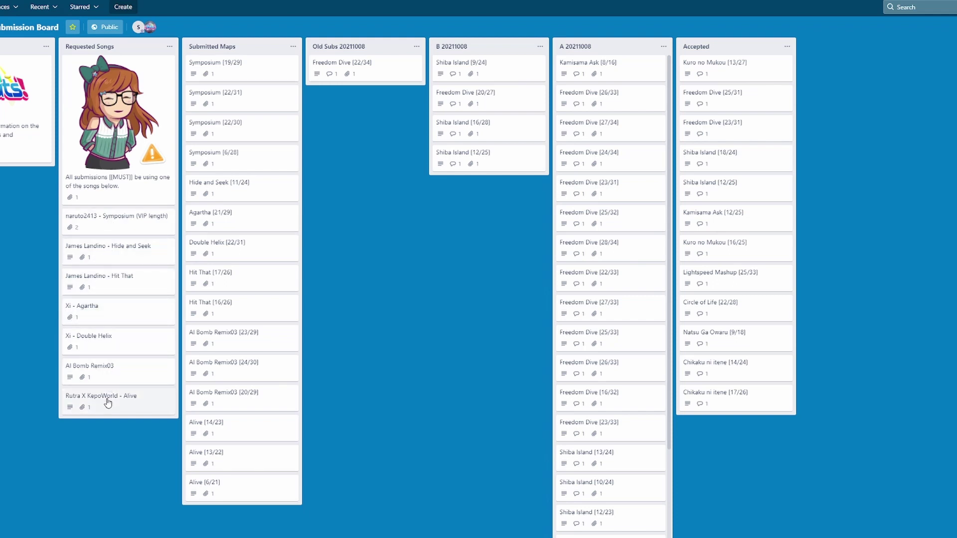
- Open the Xi - Agartha request card and its xi_agartha_cut.mp3 attachment
click(109, 309)
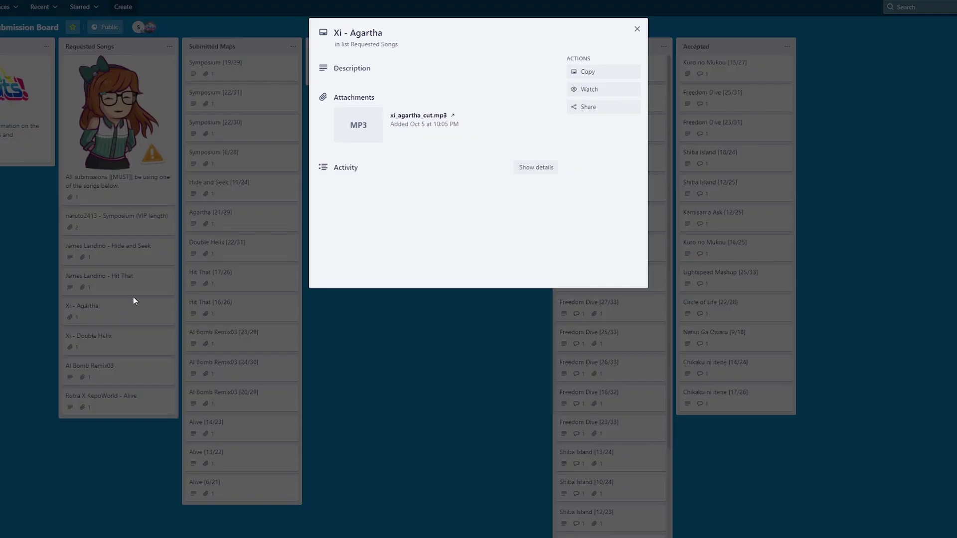
click(386, 132)
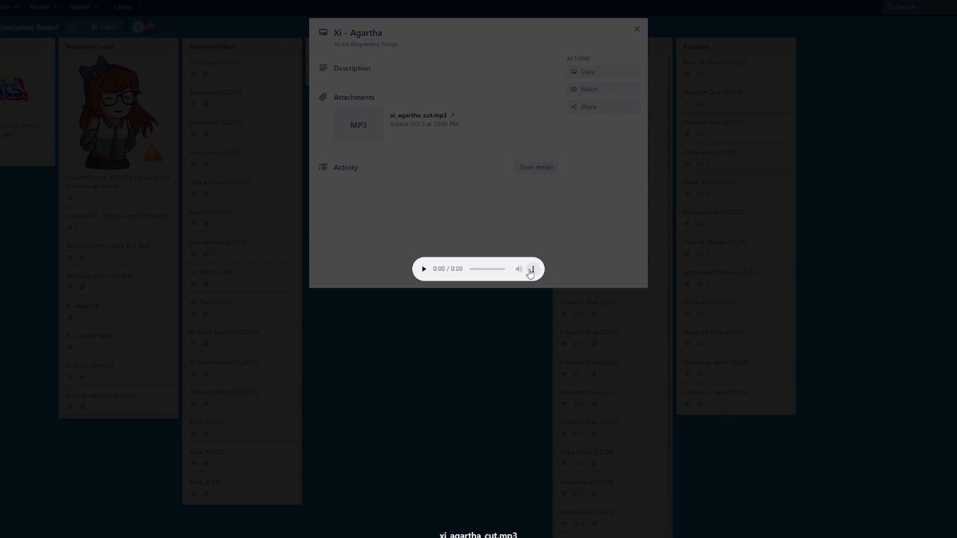
- Switch to osu! and import the downloaded xi_agartha_cut mp3 from New folder (3) as a new beatmap, closing the folder window
key(alt+Tab)
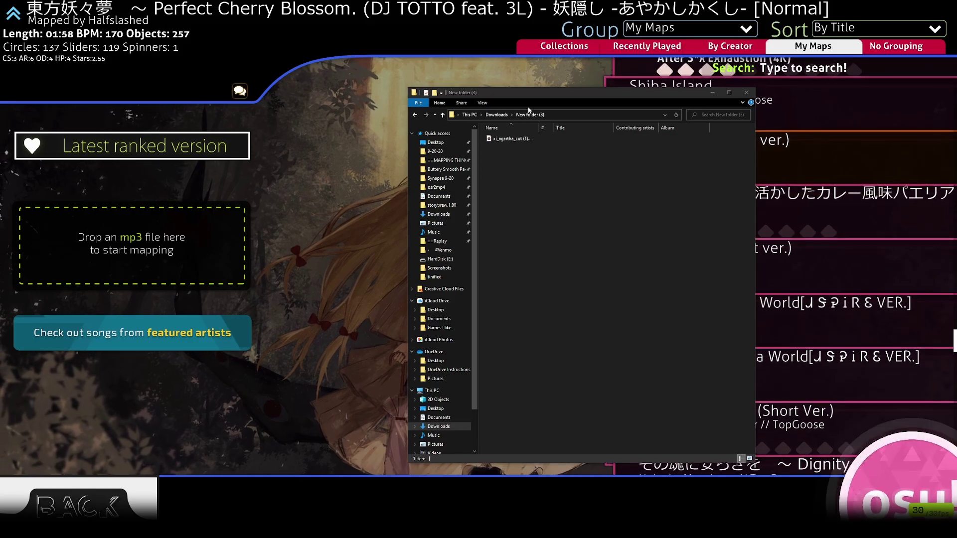
drag(532, 87, 471, 68)
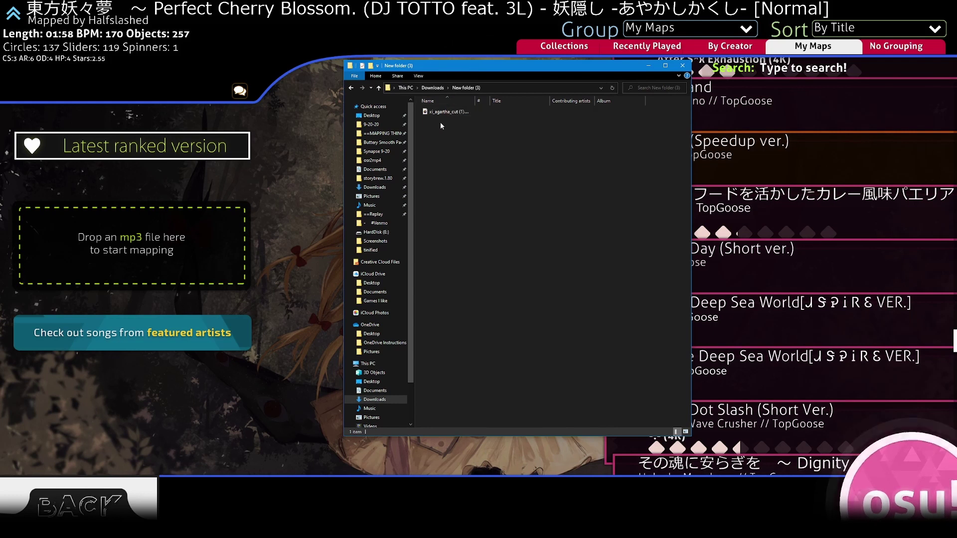
drag(456, 116, 116, 240)
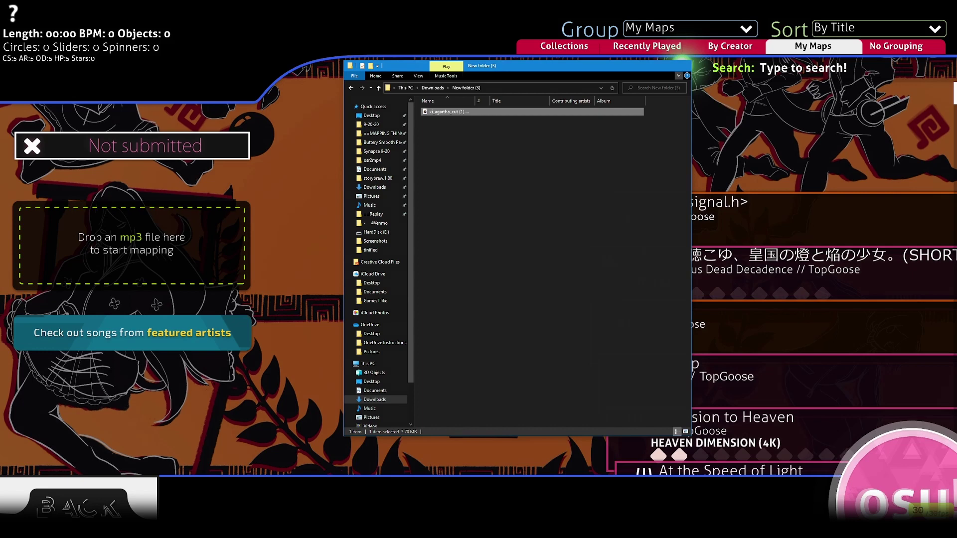
click(682, 66)
- Change the grouping of the song list from My Maps to another grouping
click(719, 34)
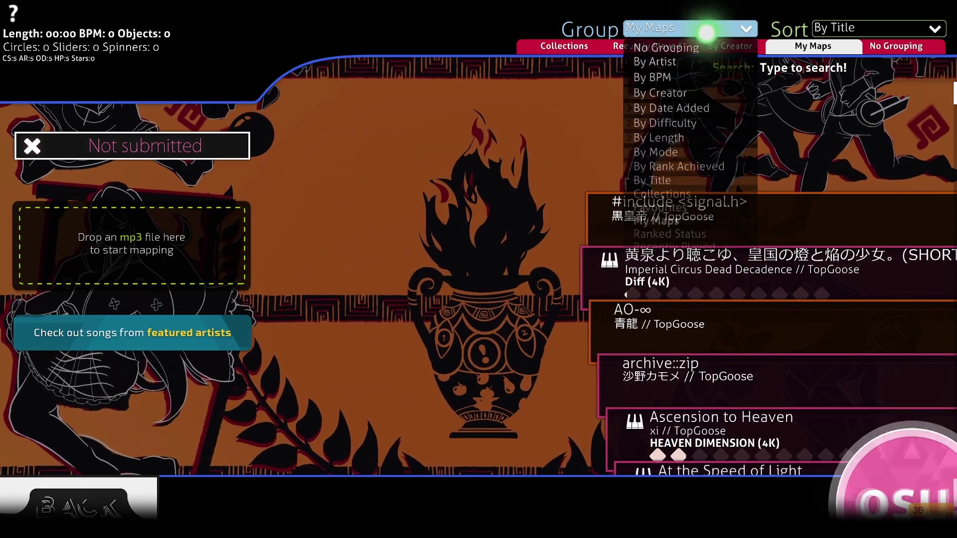
click(680, 177)
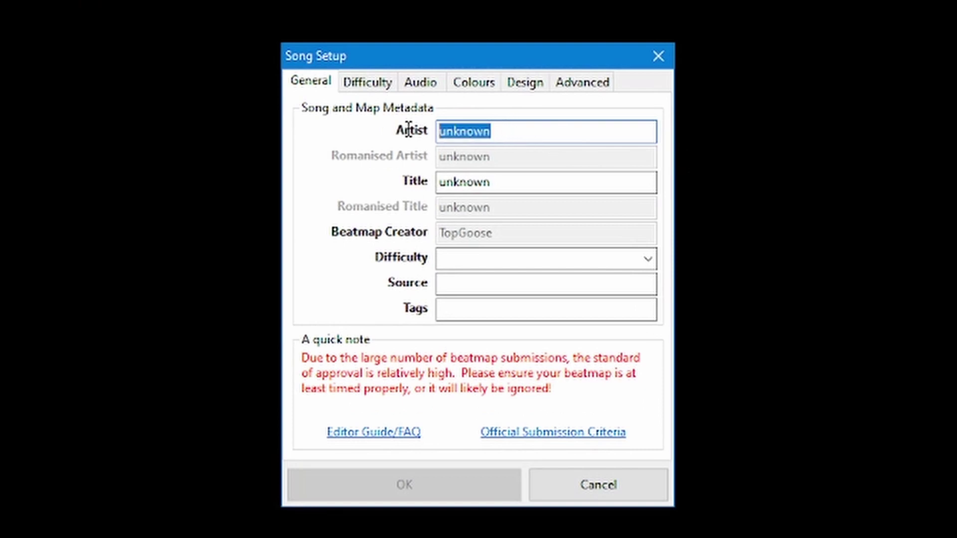
- Go through the Artist, Title, Difficulty, Source and Tags fields of the song metadata
drag(531, 183, 388, 175)
click(493, 258)
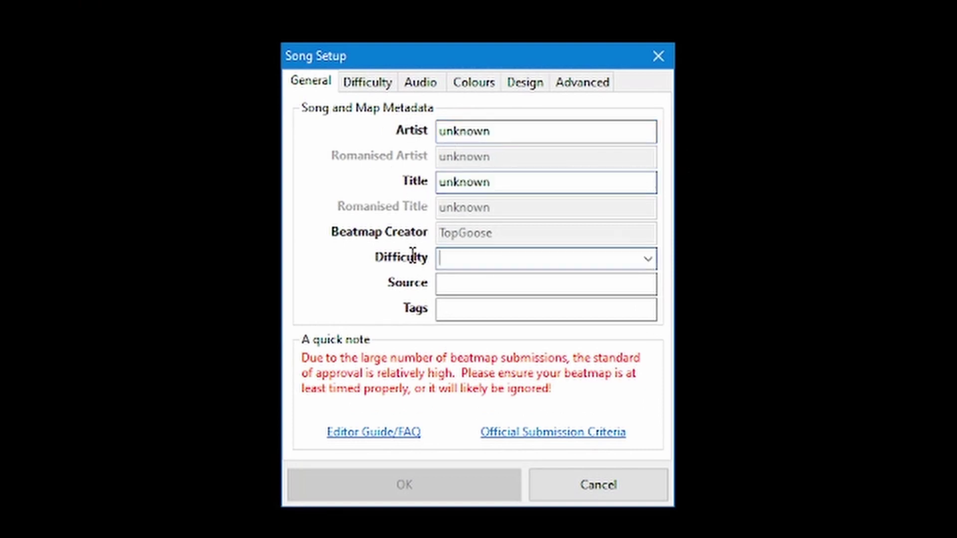
click(495, 282)
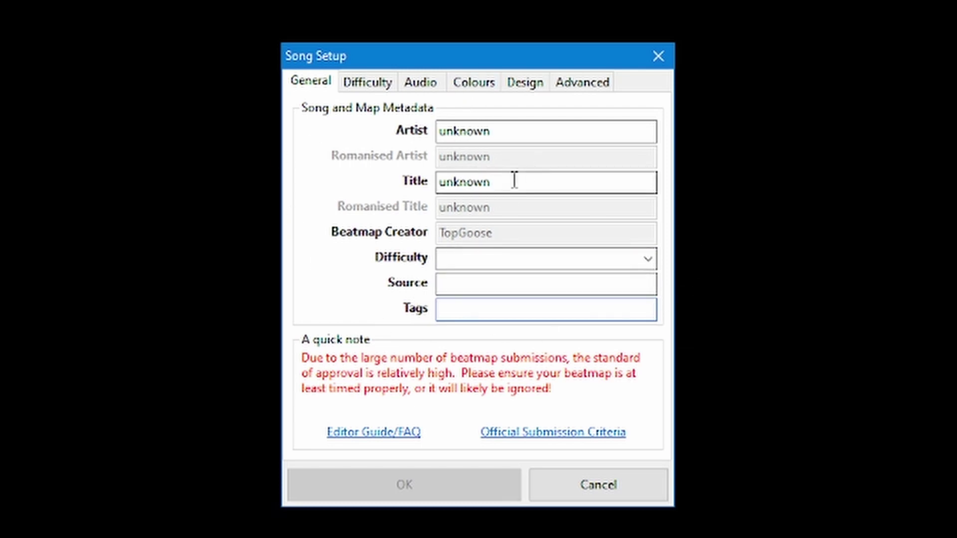
drag(514, 180, 433, 175)
click(501, 133)
double_click(501, 134)
click(487, 258)
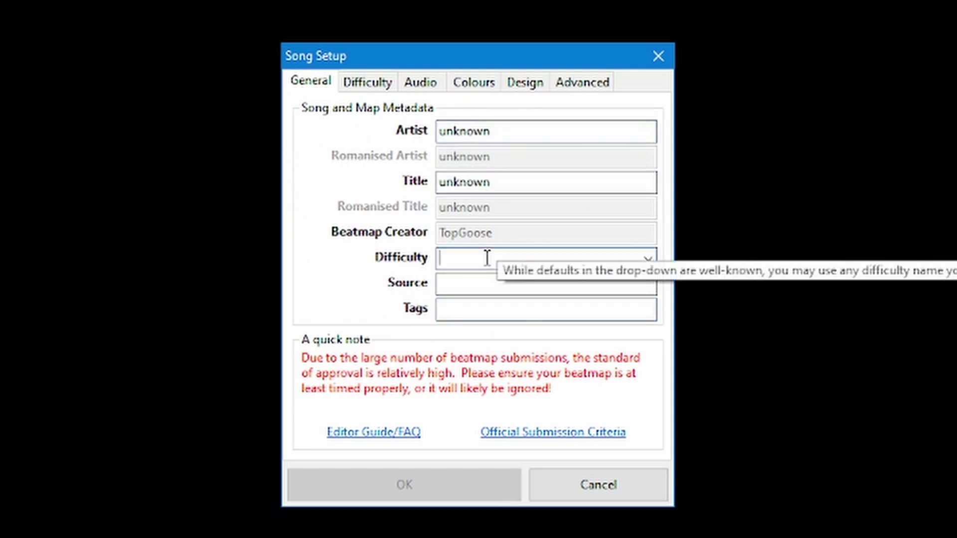
- Set the song's artist to "xi" and its title to "Argatha"
drag(560, 134, 427, 142)
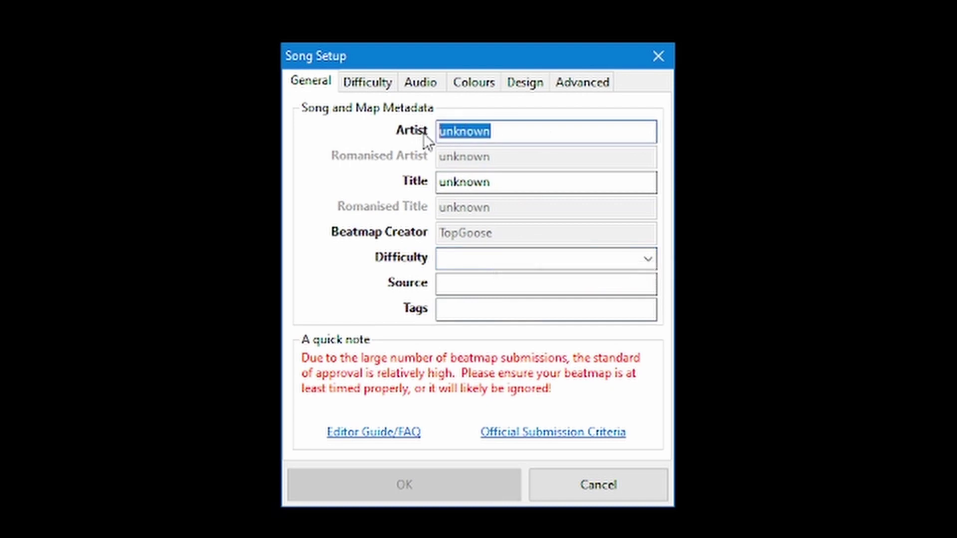
text(xi)
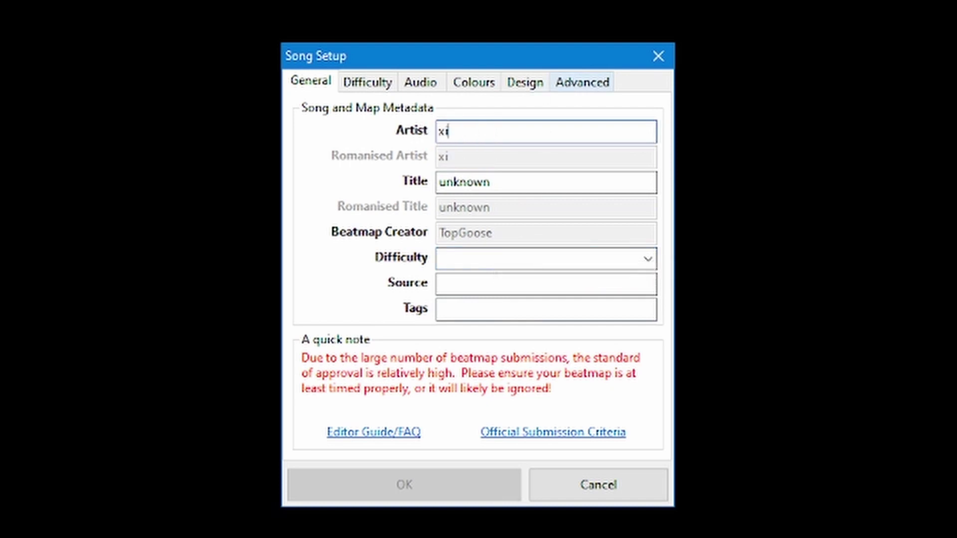
key(Tab)
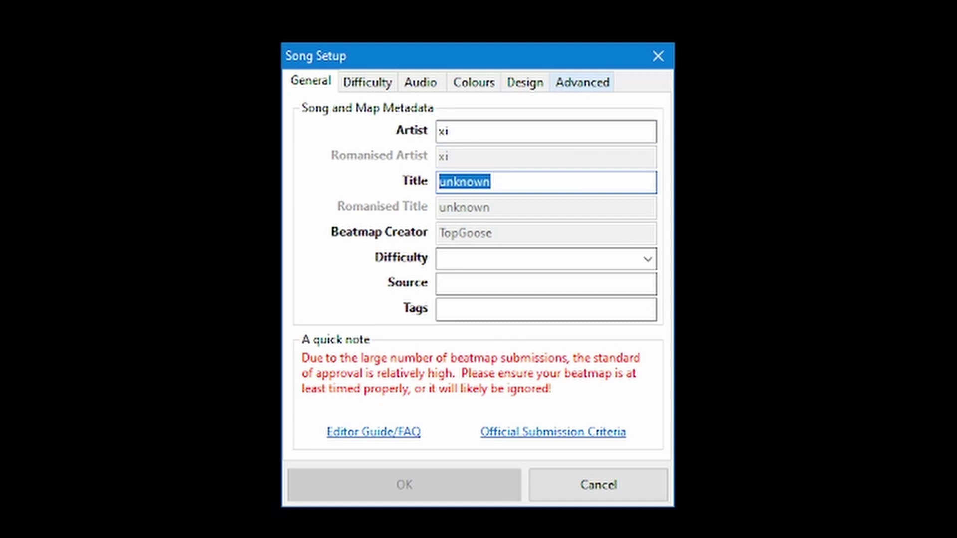
text(Arg)
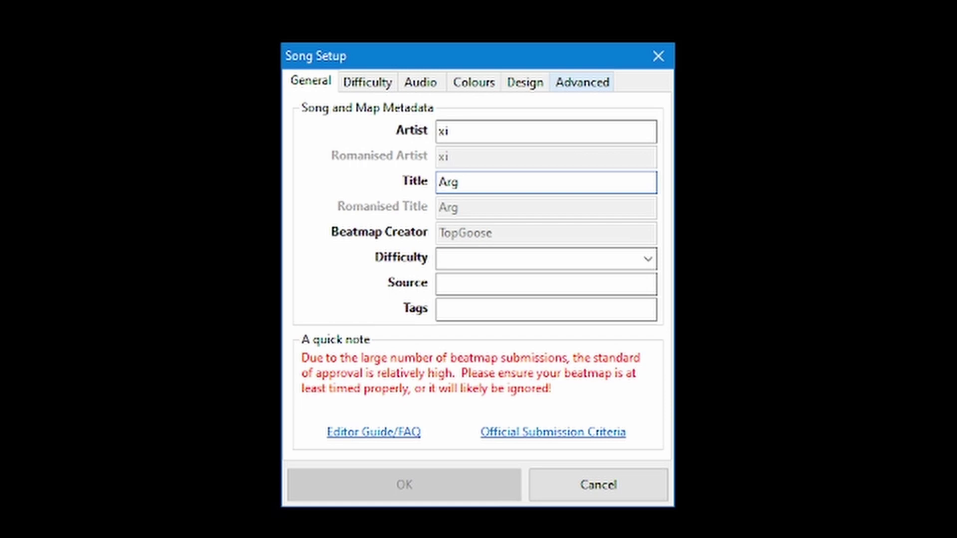
key(BackSpace)
key(BackSpace)
text(rgath)
- Enter "Example [" as the beginning of the difficulty name
click(553, 268)
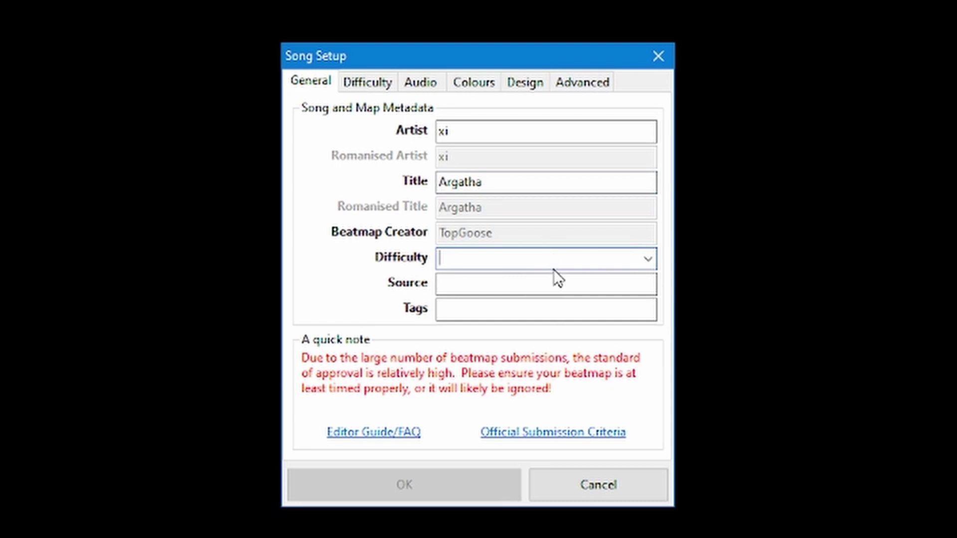
text(PL)
key(BackSpace)
text(Example [2-)
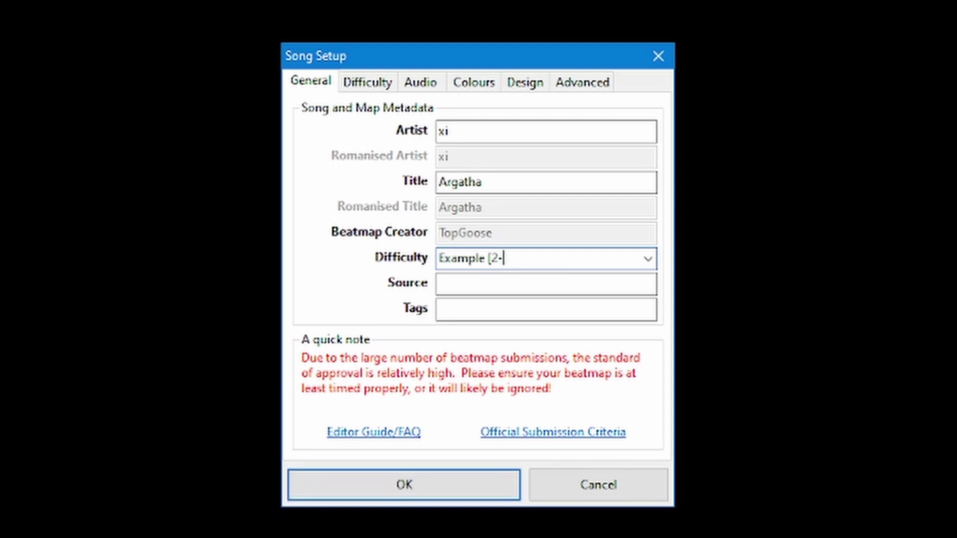
key(BackSpace)
key(BackSpace)
- Set the beatmap's allowed modes to osu!mania
click(581, 82)
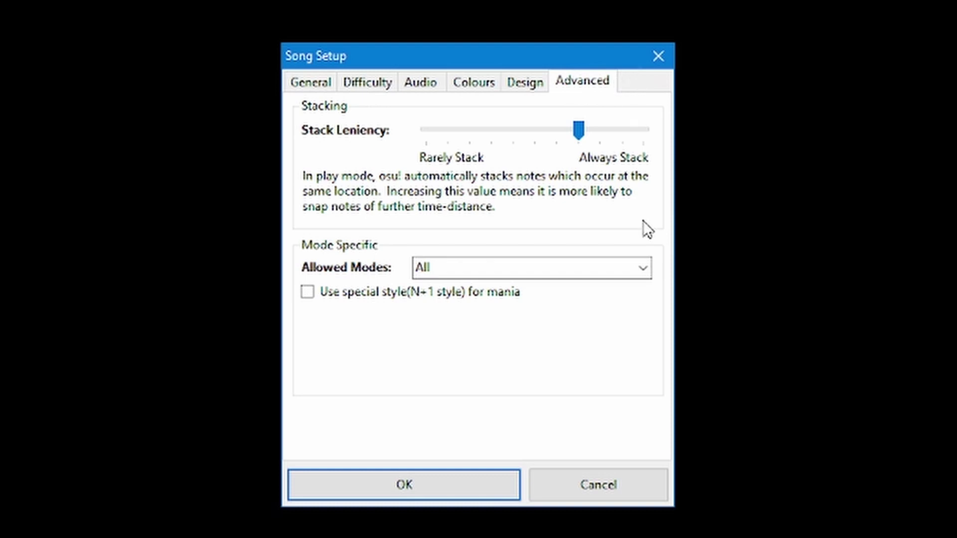
click(643, 269)
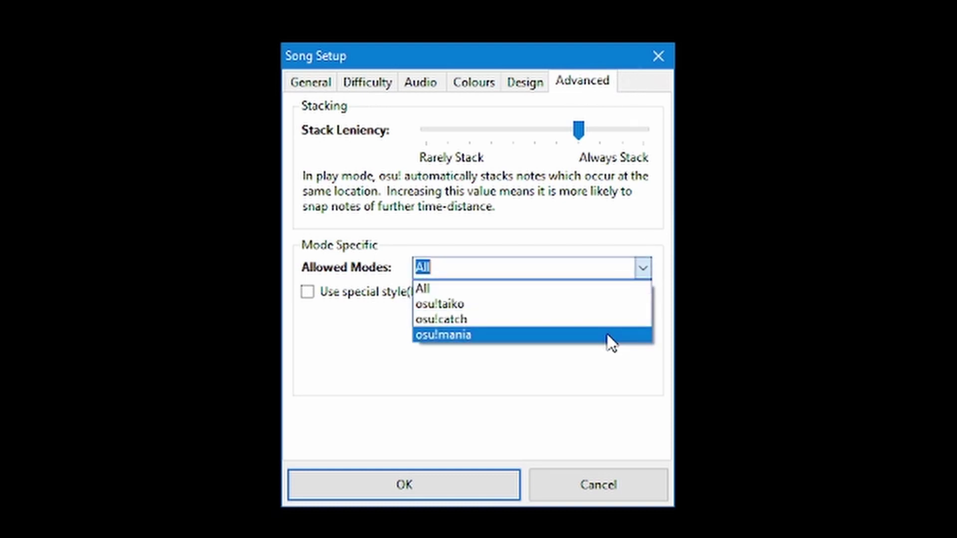
click(606, 333)
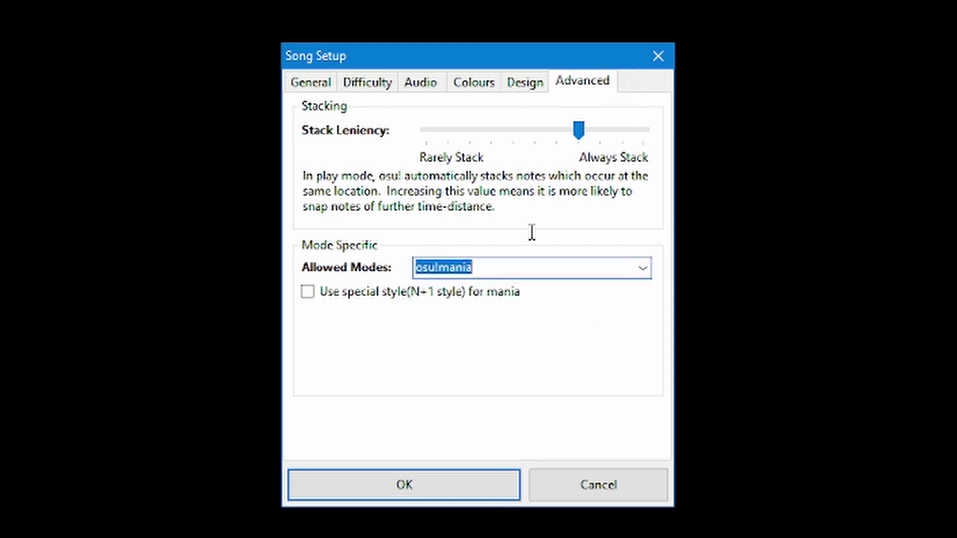
- Set the key count to 4, overall difficulty to about 8 and HP drain rate to 9.1, and save the song setup with notes cleared
click(381, 85)
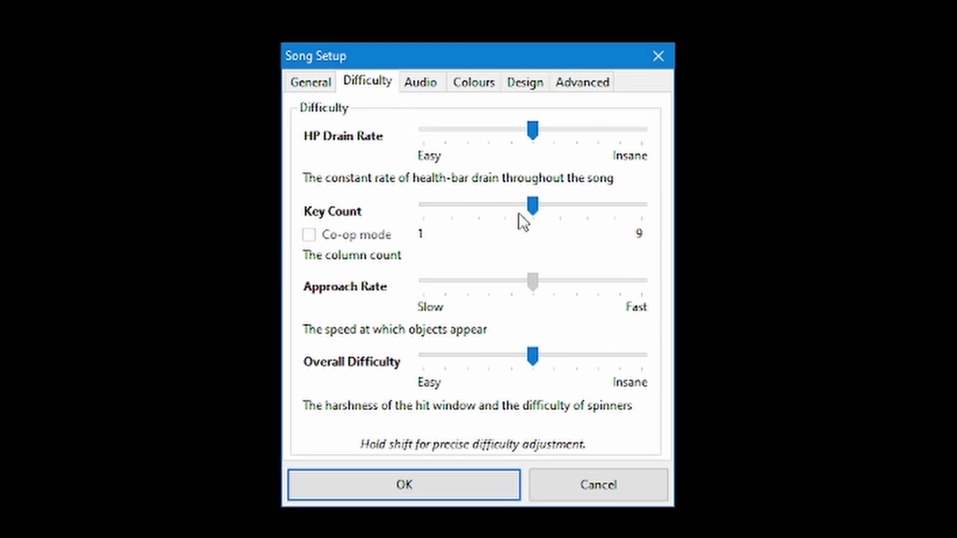
click(505, 213)
drag(537, 357, 603, 358)
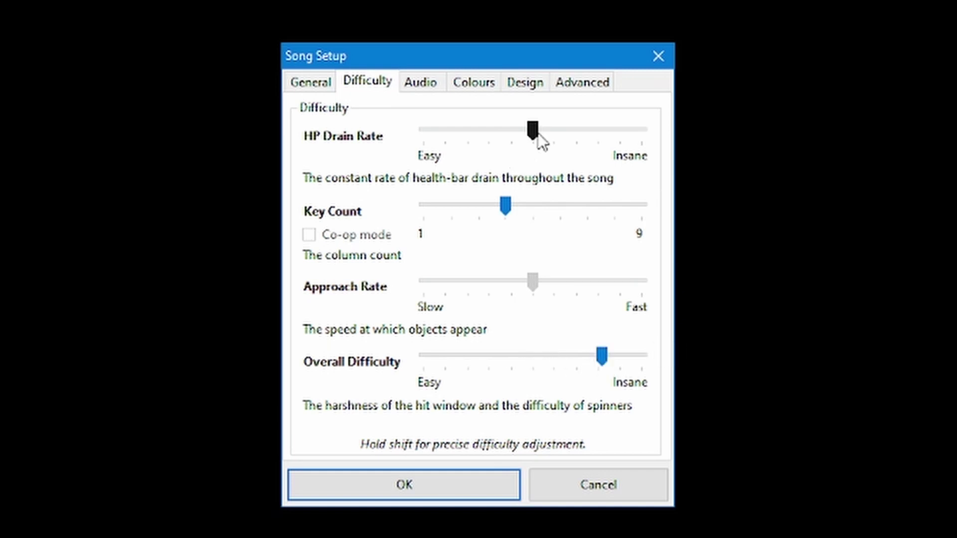
drag(537, 133, 623, 133)
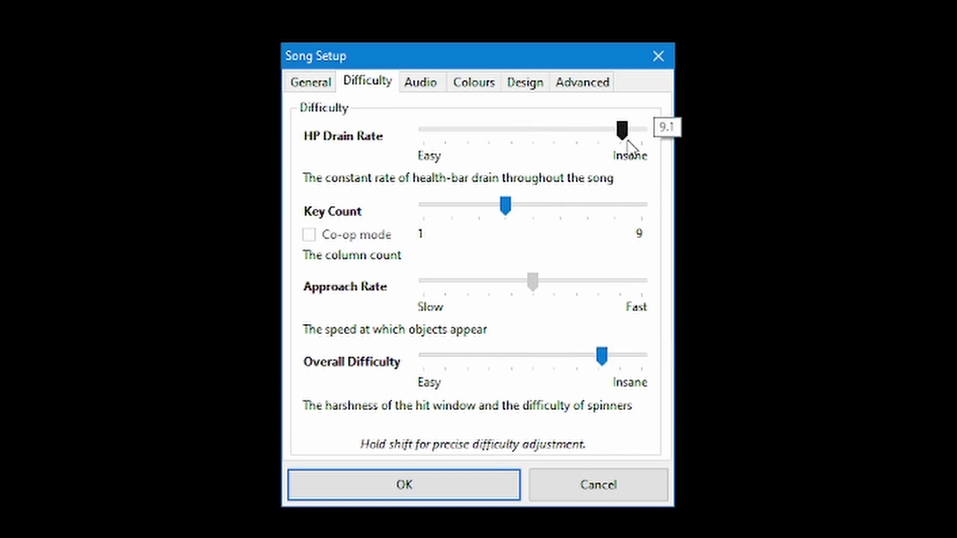
click(471, 481)
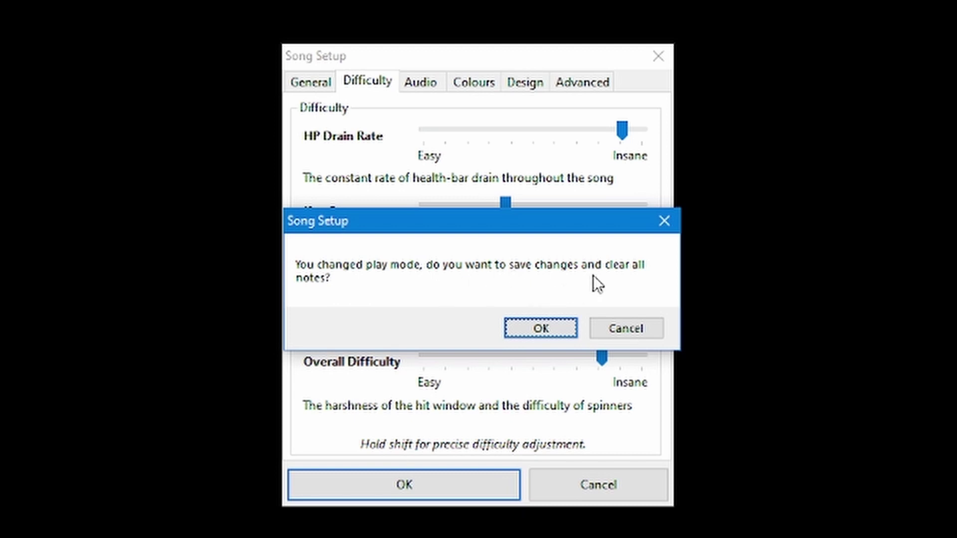
click(544, 330)
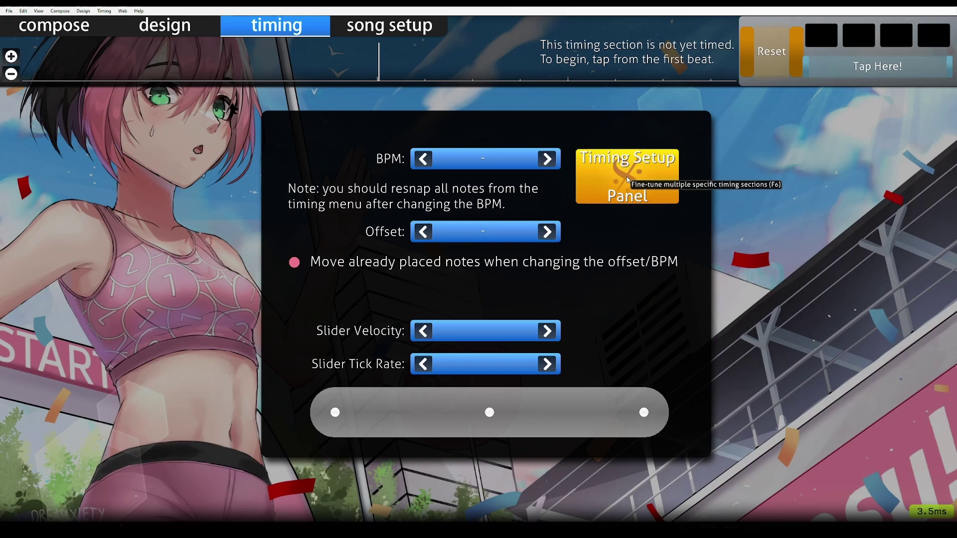
- Add a timing point in the timing setup and paste the copied set of timing points into the list
click(627, 177)
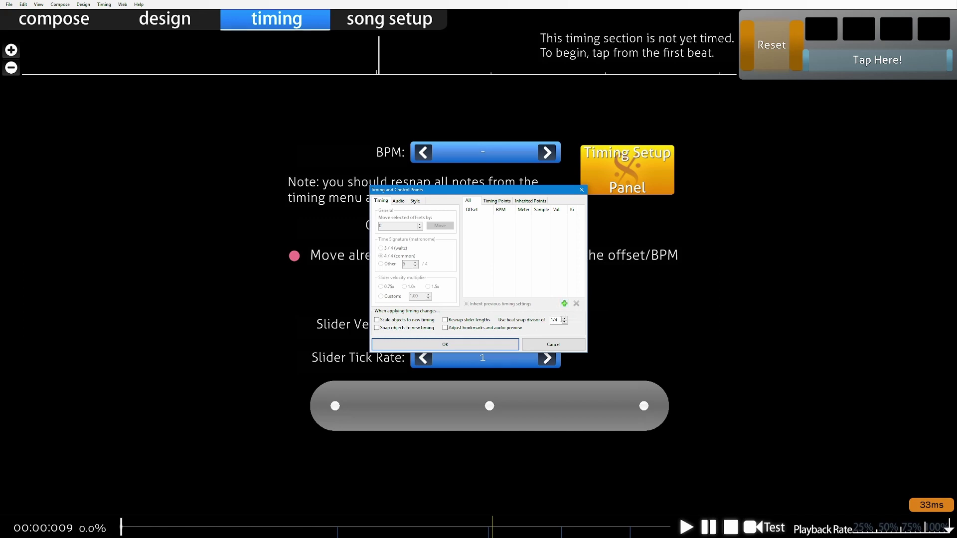
click(564, 303)
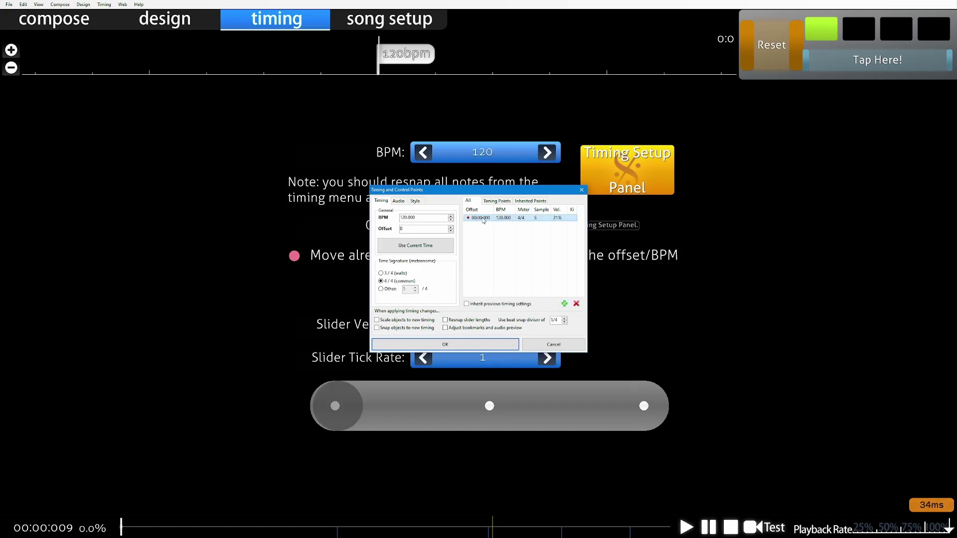
double_click(400, 217)
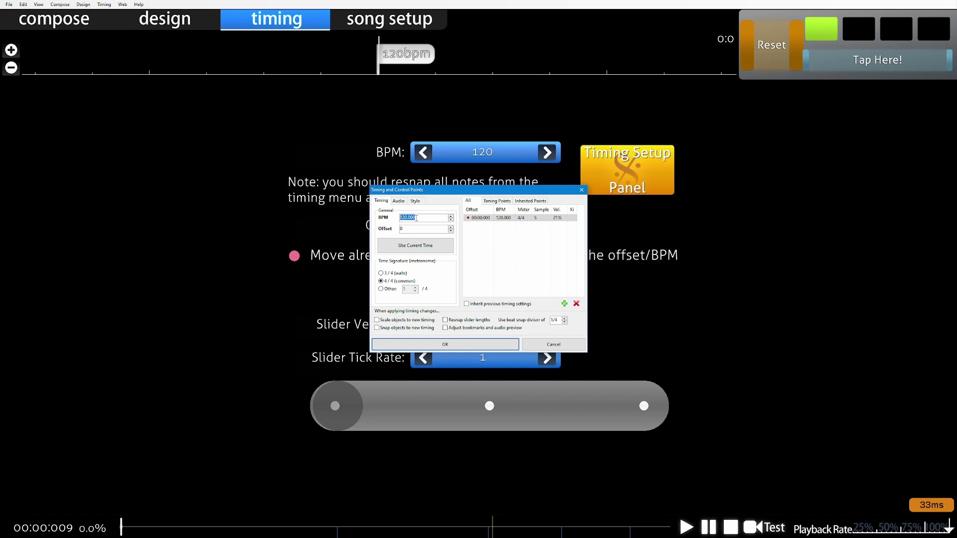
click(416, 218)
click(518, 218)
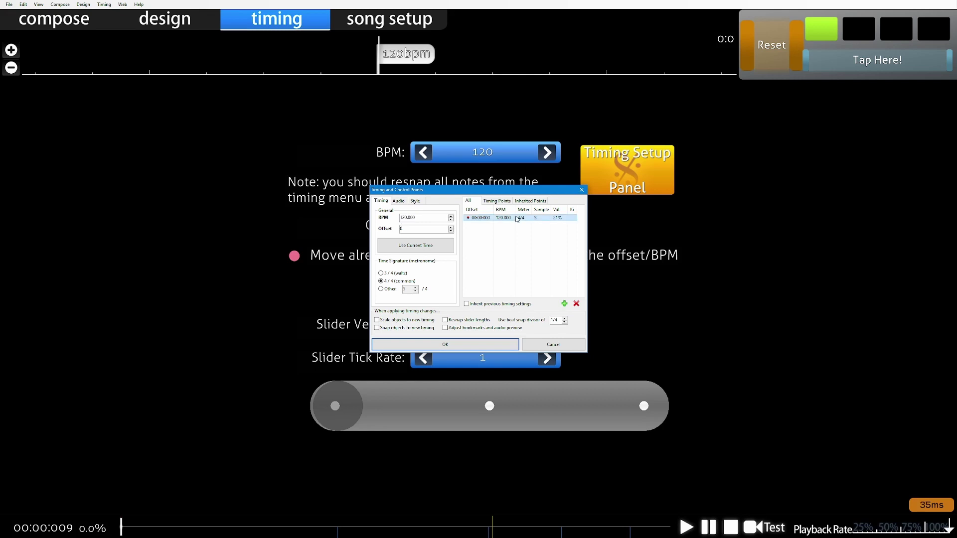
key(ctrl+v)
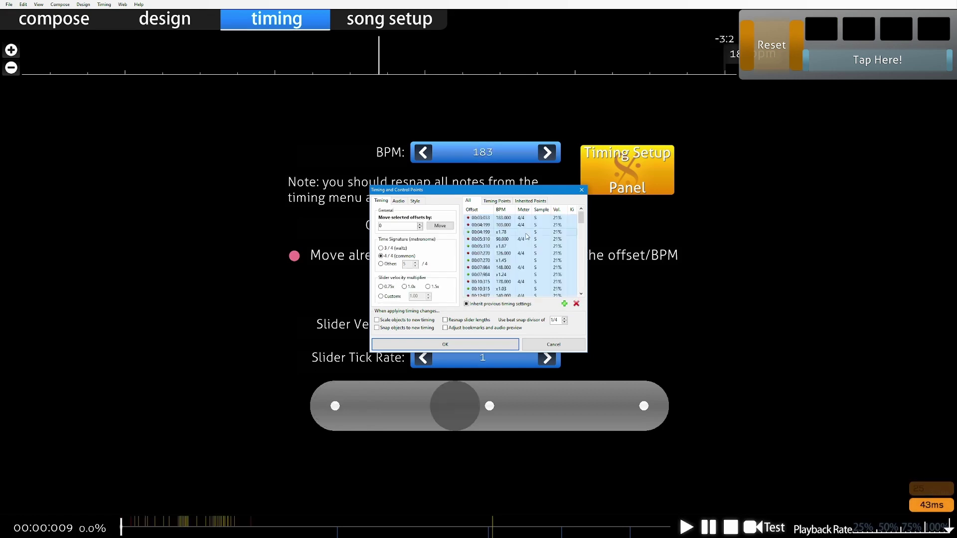
- Check the pasted BPM and inherited slider velocity points at the start of the list and apply the timing
click(513, 225)
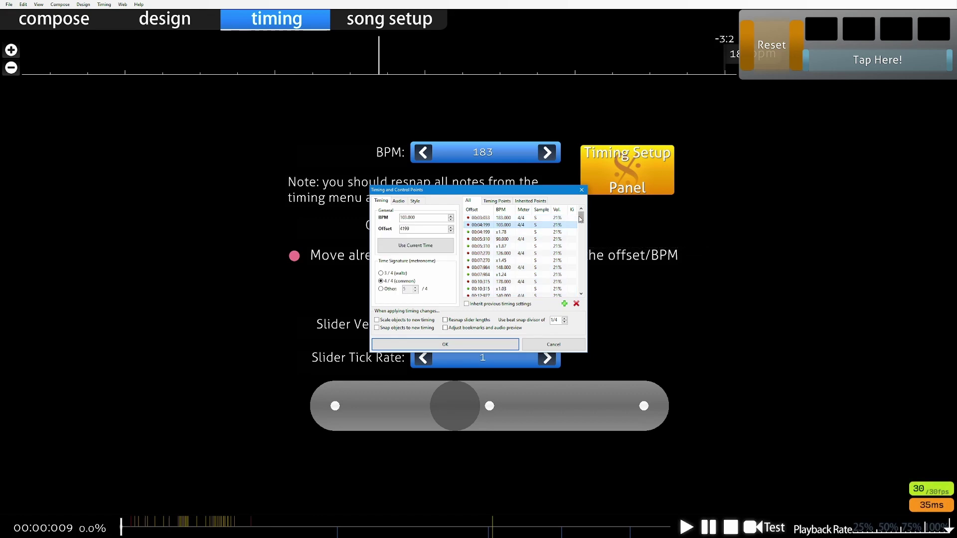
click(518, 218)
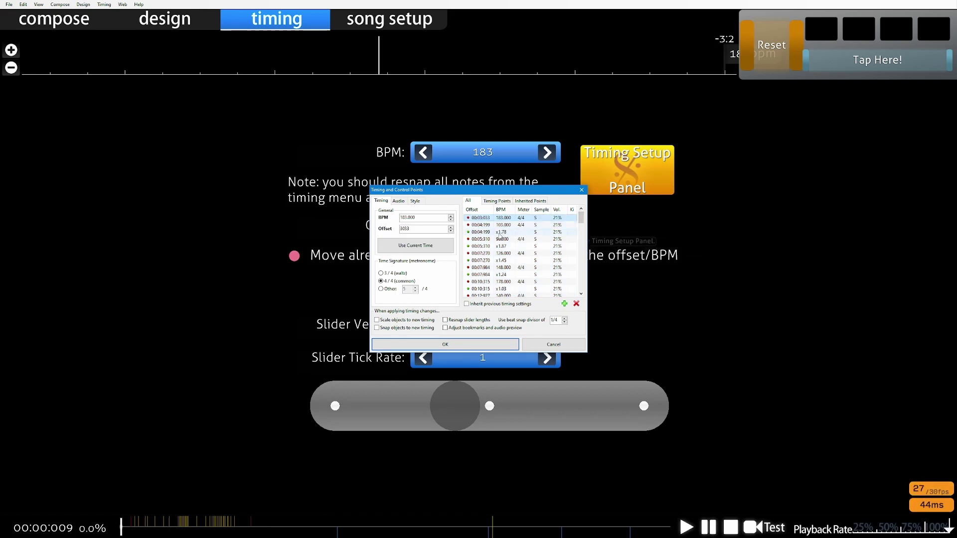
click(498, 232)
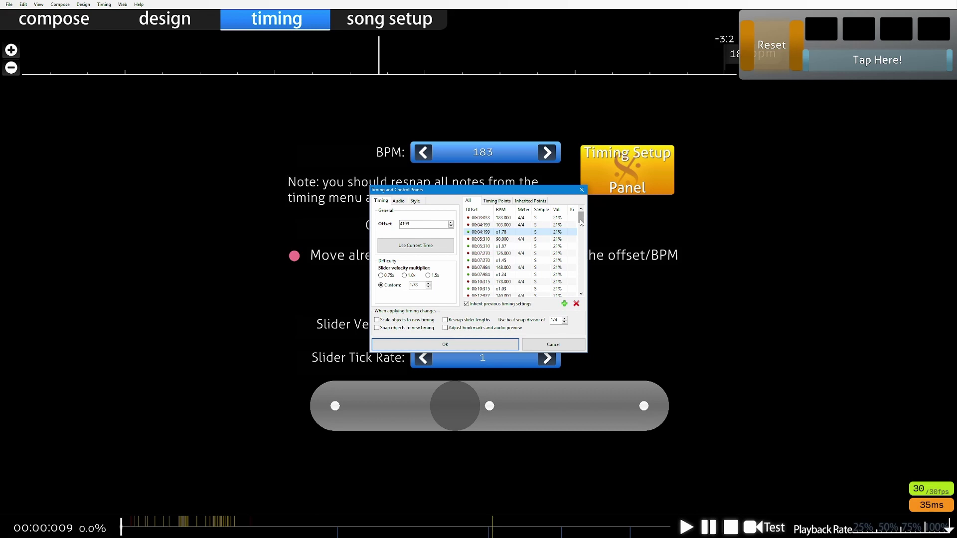
mouse_move(581, 222)
mouse_down()
mouse_move(582, 280)
mouse_move(582, 217)
mouse_up()
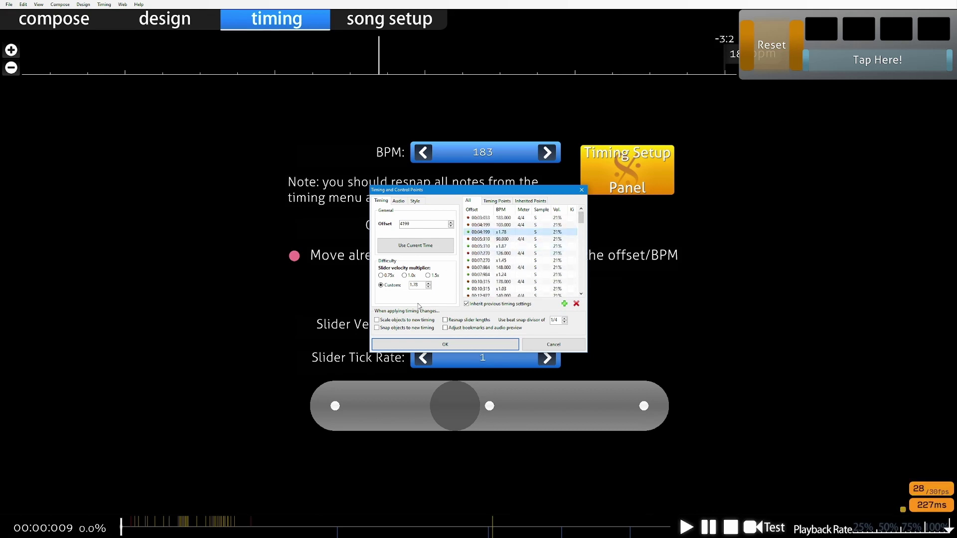
click(401, 343)
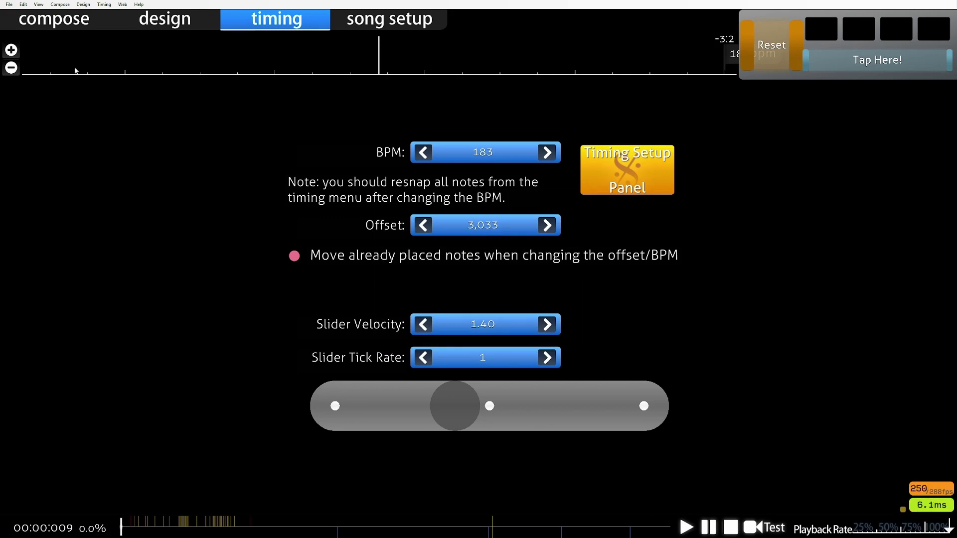
- Show the compose view of the beatmap
click(164, 20)
click(77, 26)
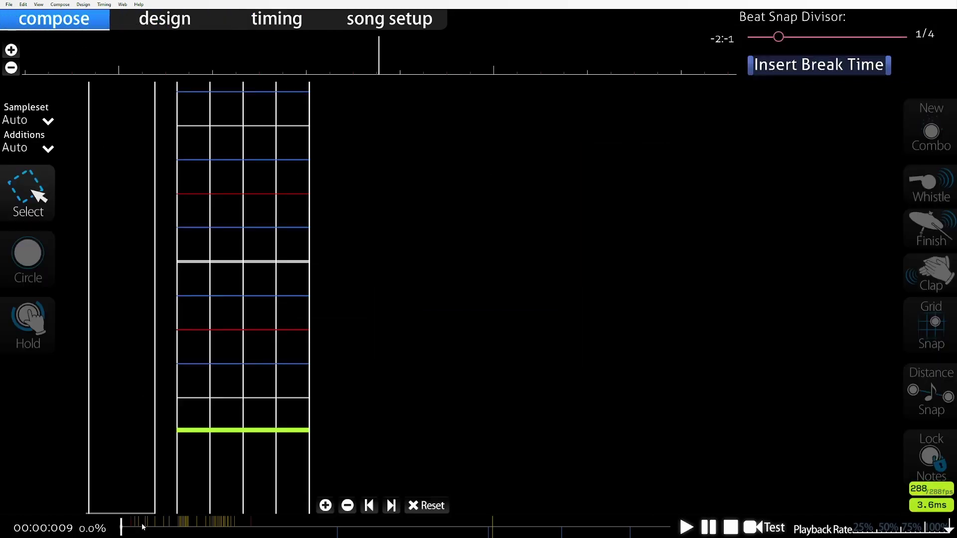
- Look over the storyboard and its sprite list in the design view at about 00:10:562, and return to the compose view
mouse_move(162, 523)
mouse_down()
mouse_move(216, 523)
mouse_move(124, 522)
mouse_move(178, 522)
mouse_move(128, 522)
mouse_move(156, 526)
mouse_up()
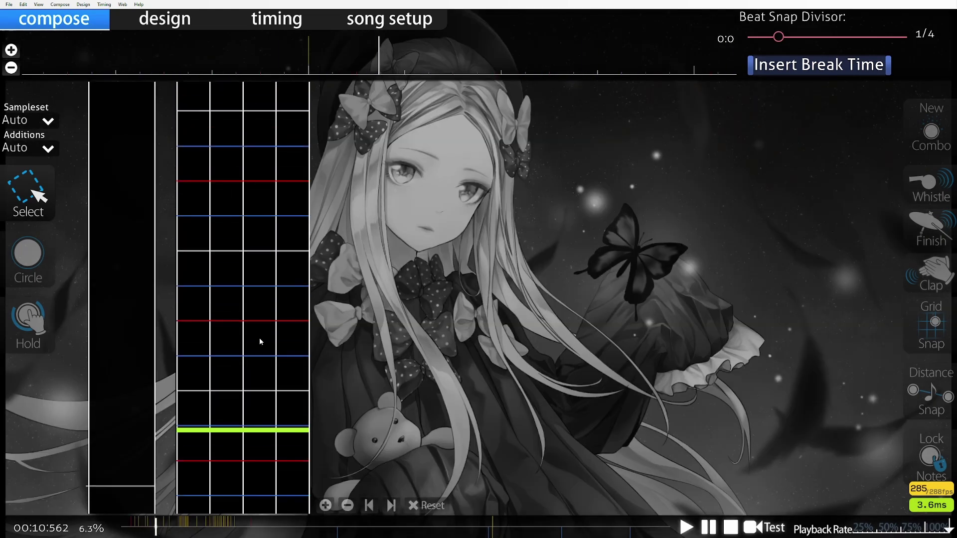
click(173, 25)
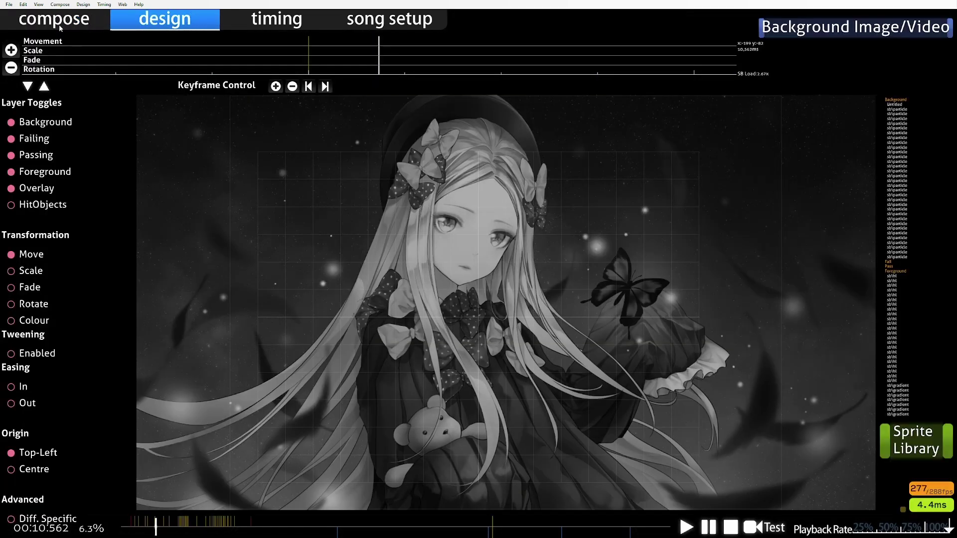
scroll(900, 201, down, 10)
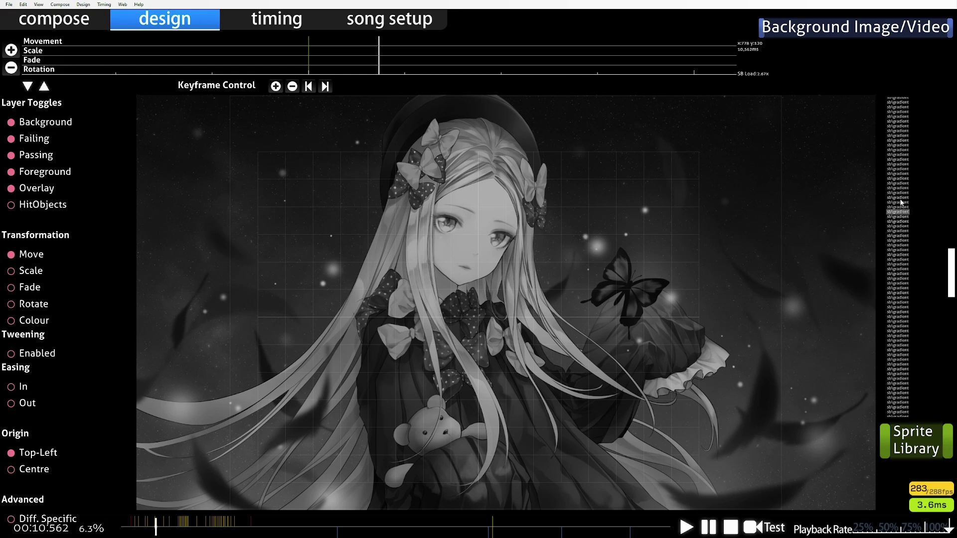
scroll(898, 207, up, 15)
click(105, 20)
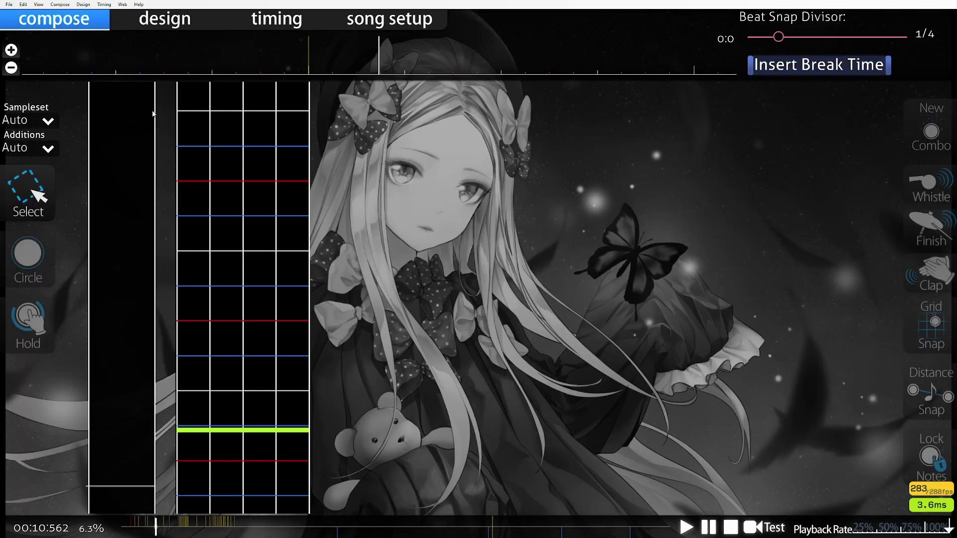
- Move to the measure line at 00:03:032 and adjust the timeline zoom so the beat lines are widely spaced
drag(194, 522, 114, 524)
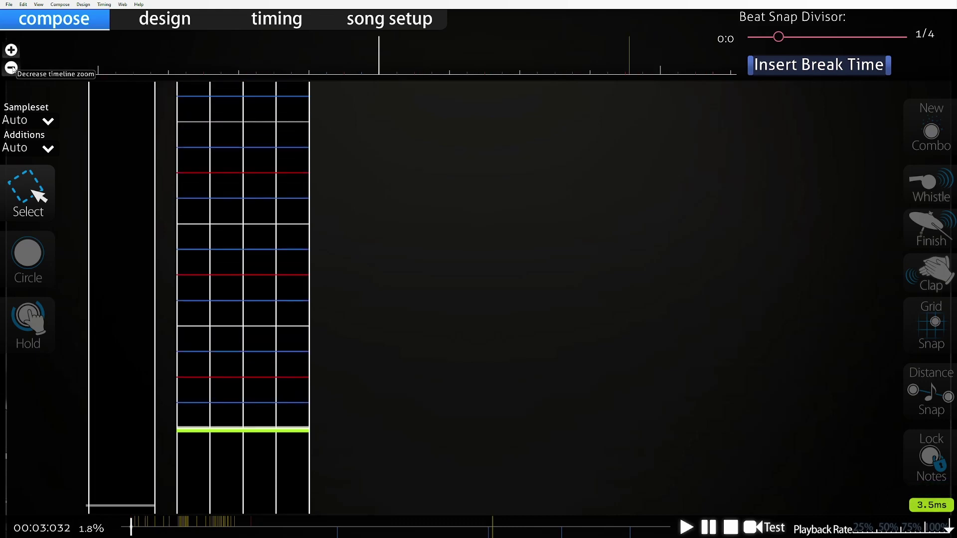
click(10, 67)
scroll(365, 186, down, 3)
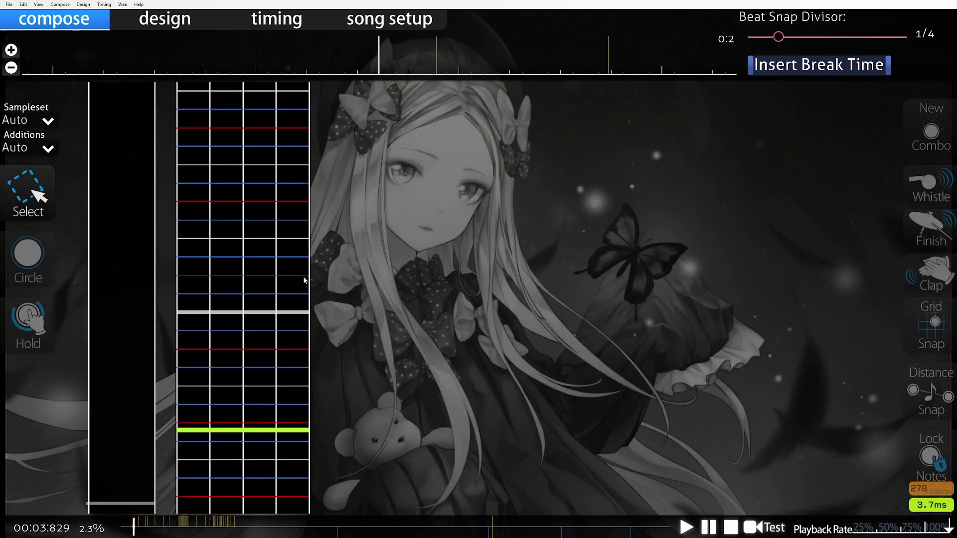
scroll(310, 282, up, 2)
scroll(310, 282, up, 2)
scroll(218, 242, down, 1)
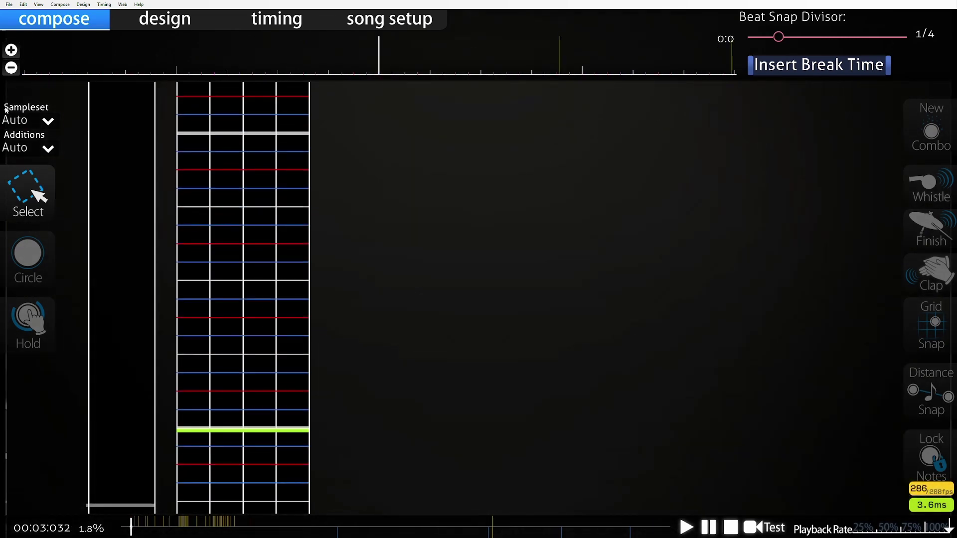
click(12, 51)
click(12, 51)
click(12, 50)
click(12, 51)
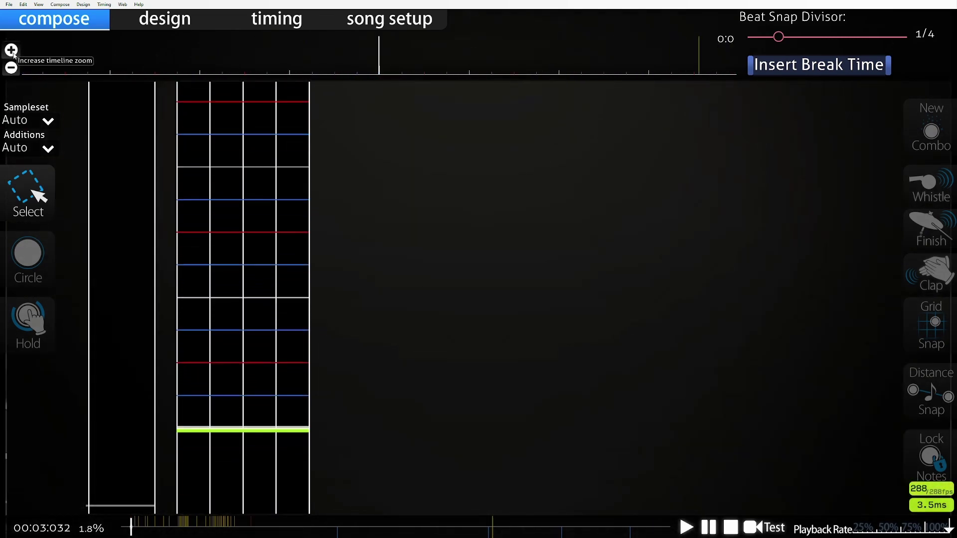
click(12, 51)
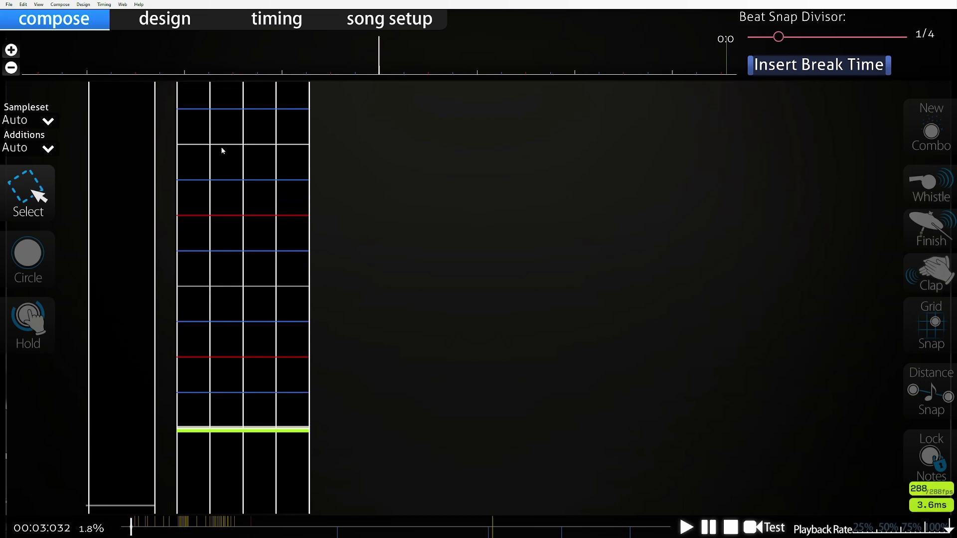
- Place a one-beat hold note in the fourth column starting at 00:03:032 and play it back
click(26, 254)
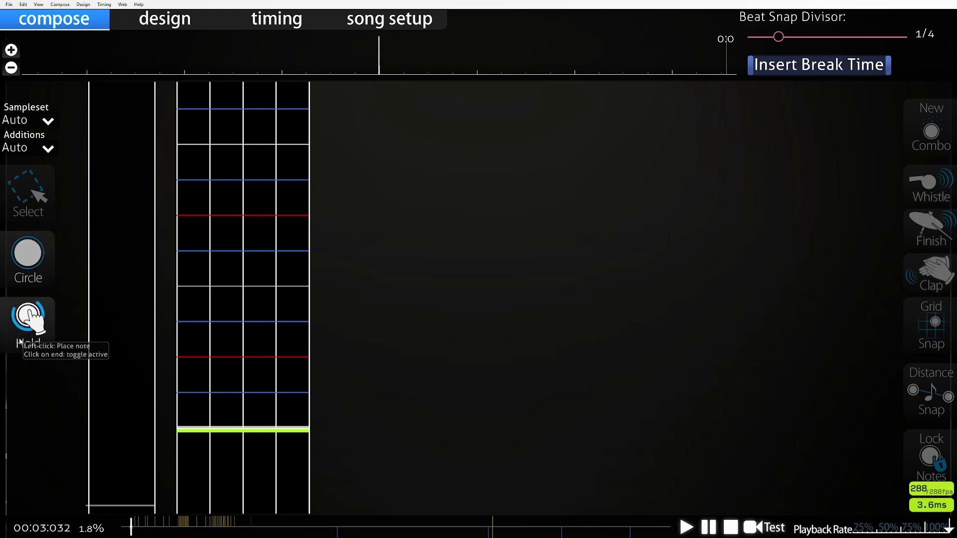
click(28, 320)
drag(300, 421, 295, 285)
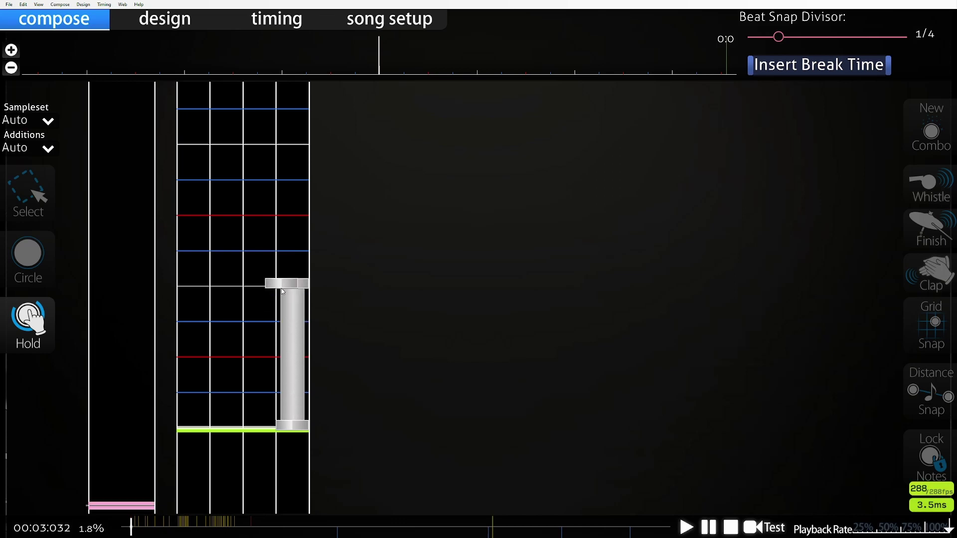
key(space)
key(space)
scroll(369, 406, up, 8)
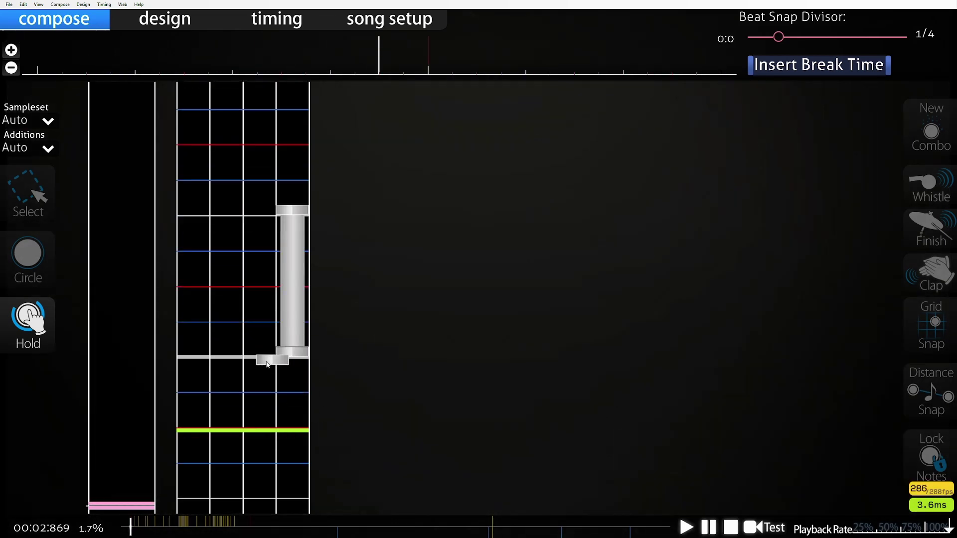
- Listen to the opening sound and extend the fourth-column hold note up to the next measure line
key(space)
key(space)
scroll(269, 391, up, 3)
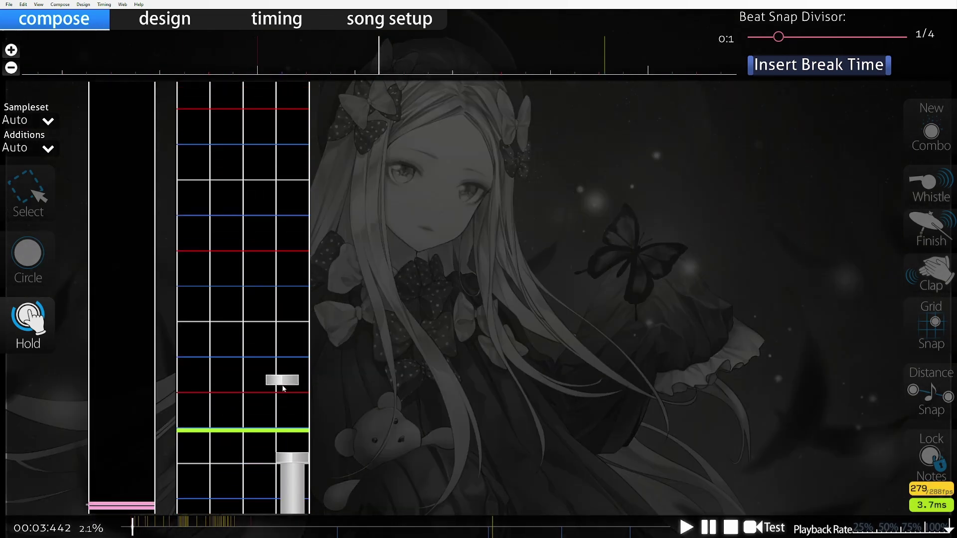
key(space)
drag(287, 347, 288, 351)
key(space)
scroll(338, 409, up, 4)
key(space)
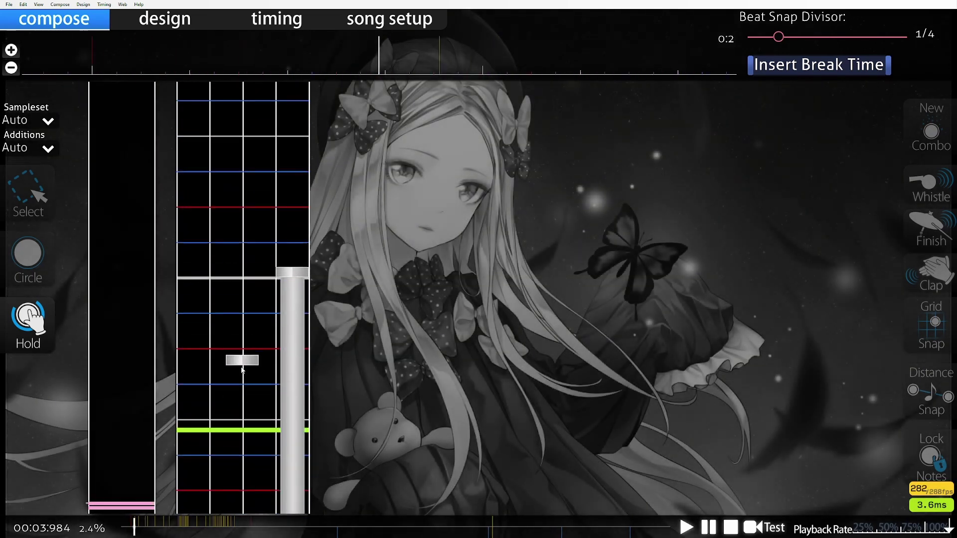
- Find where the sustained sound ends and shorten the fourth-column hold note to end at 00:04:199
key(space)
scroll(255, 401, up, 3)
key(space)
key(space)
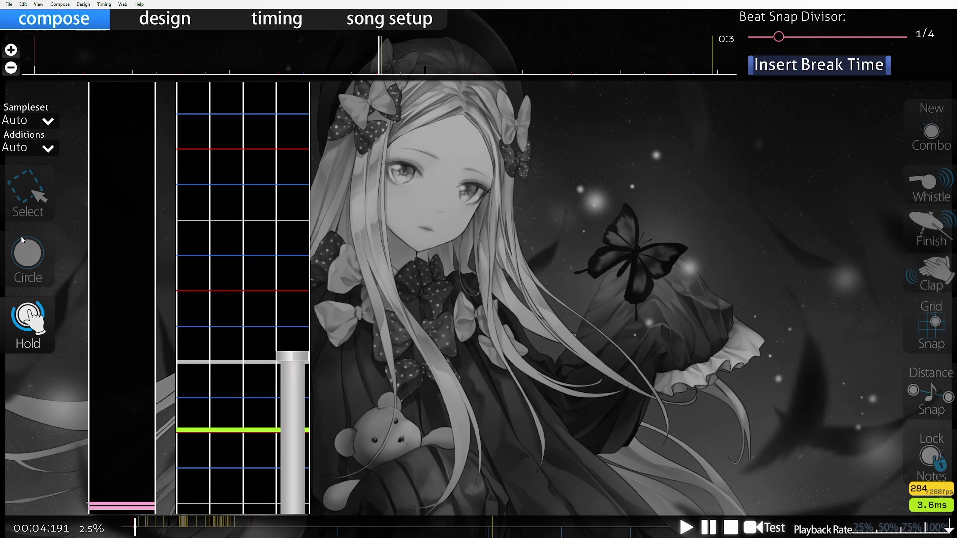
key(1)
scroll(339, 369, down, 1)
scroll(319, 379, up, 1)
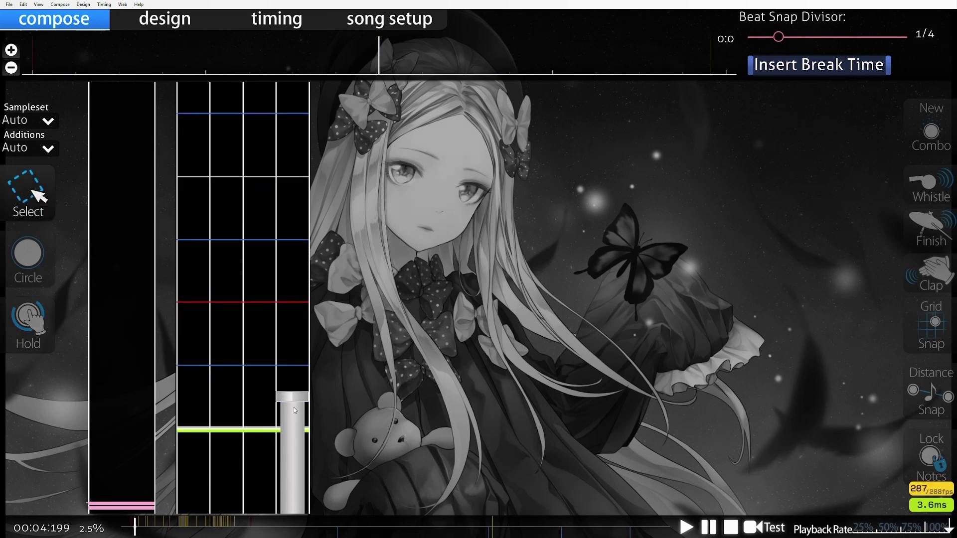
- Place a single note in the first column at 00:04:199, level with the hold note's end
click(36, 267)
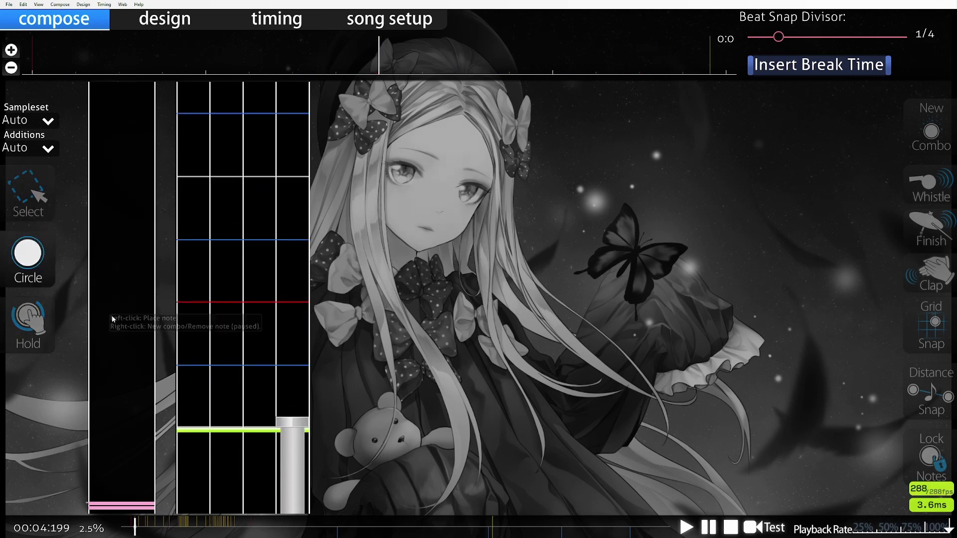
click(202, 420)
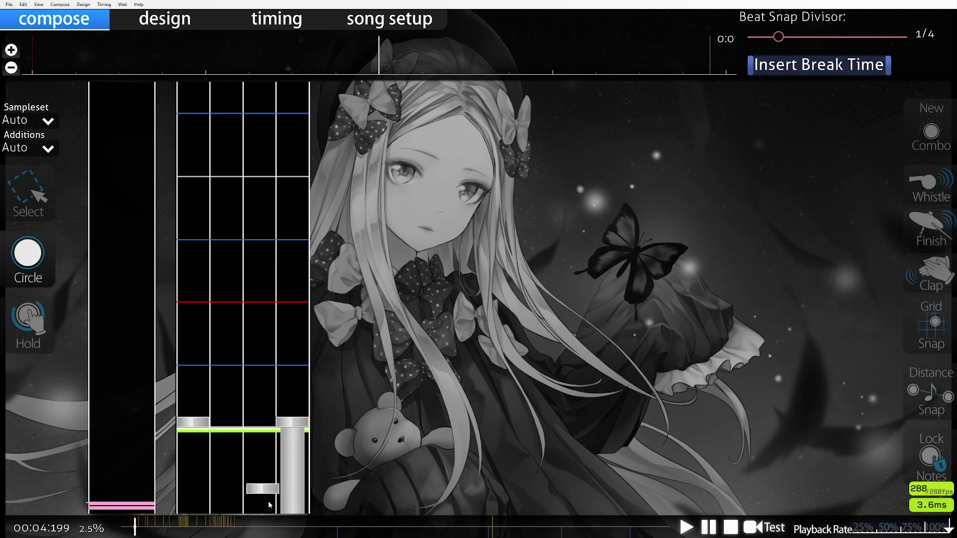
scroll(268, 501, up, 2)
scroll(264, 468, down, 3)
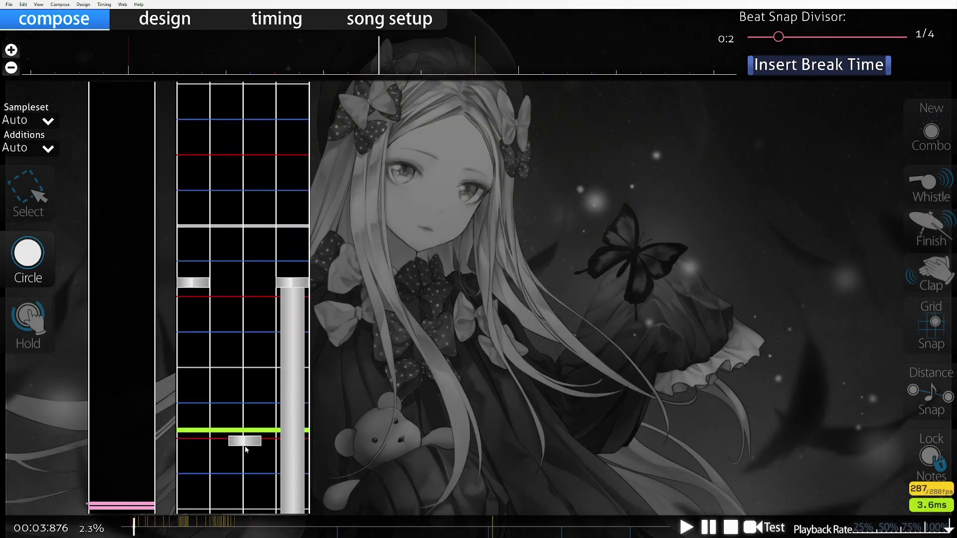
- Examine the timing of the first-column note and the hold note's end by moving back and forth through the section
scroll(239, 462, up, 1)
scroll(236, 458, down, 2)
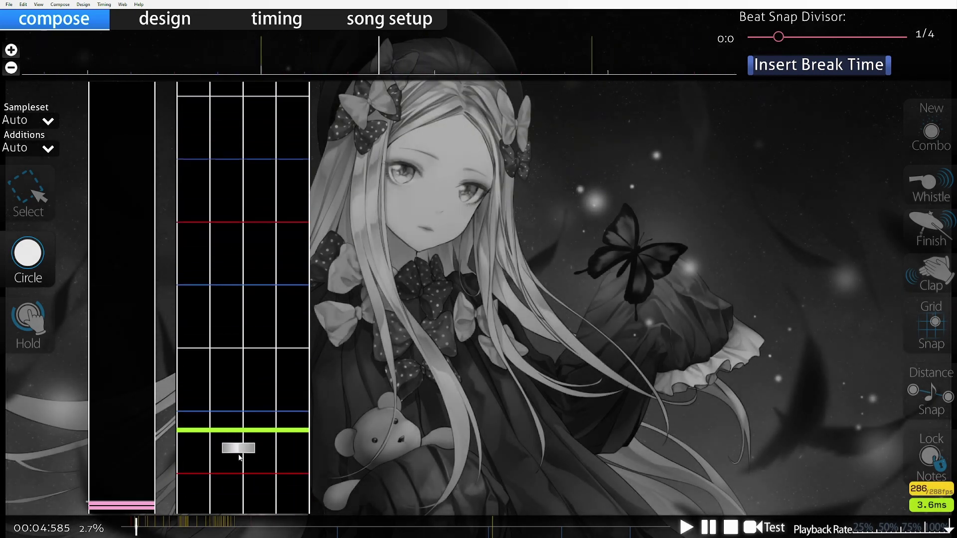
scroll(238, 455, up, 4)
scroll(239, 454, down, 3)
scroll(239, 454, up, 1)
scroll(240, 454, up, 2)
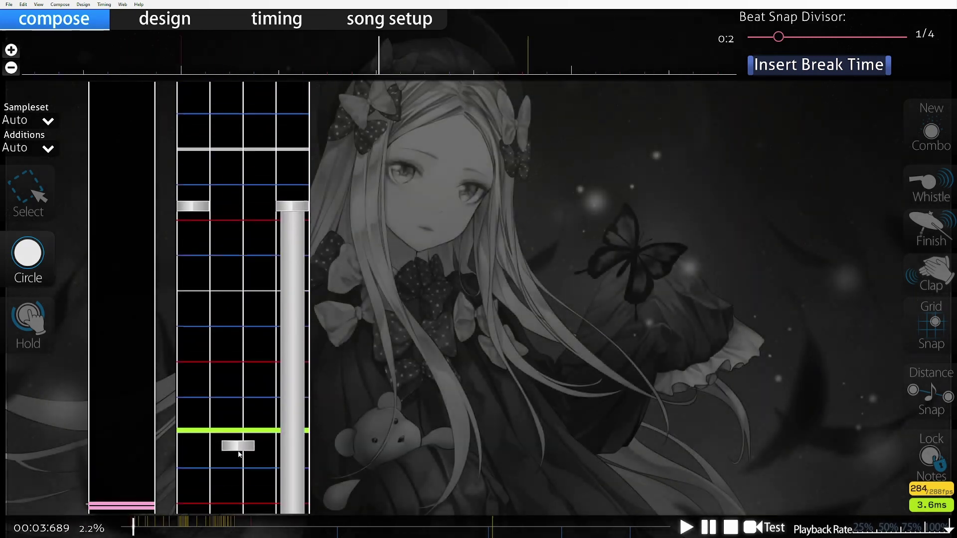
scroll(239, 453, down, 2)
scroll(238, 451, up, 5)
key(space)
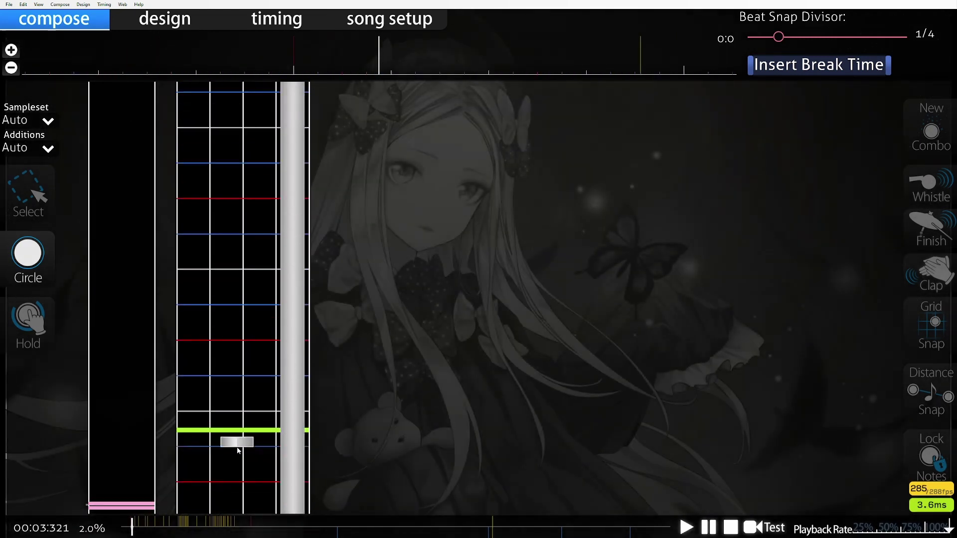
- Place single notes in the first and second columns at 00:03:032, level with the hold note's start
scroll(237, 446, up, 5)
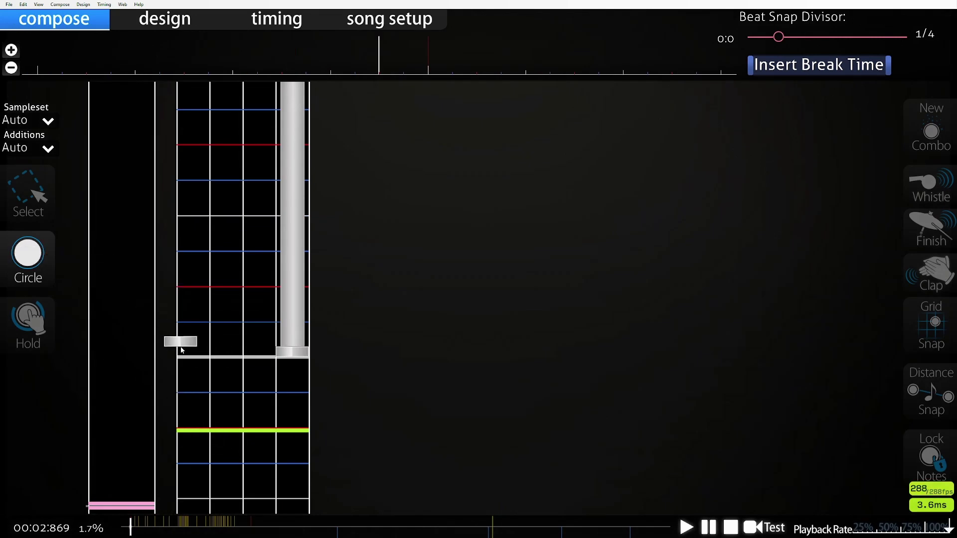
click(195, 349)
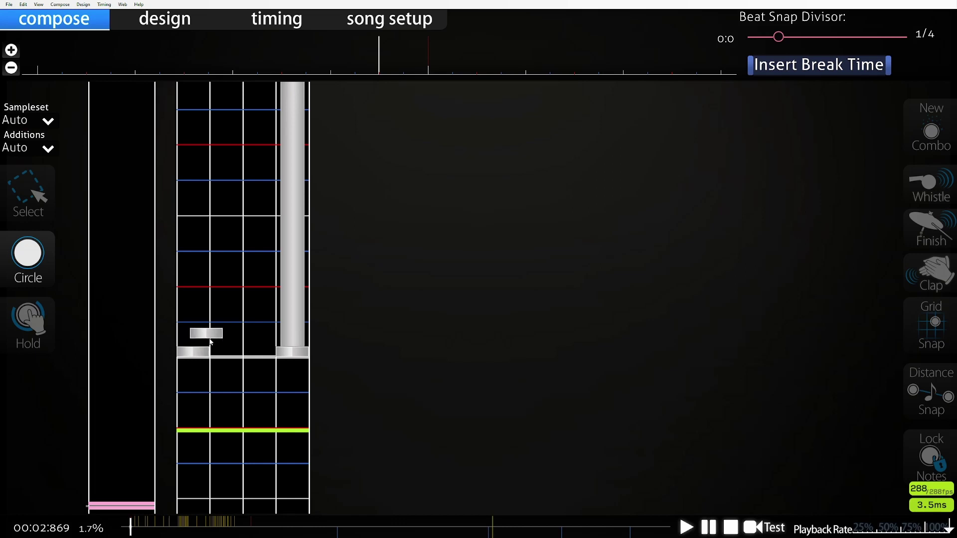
click(227, 349)
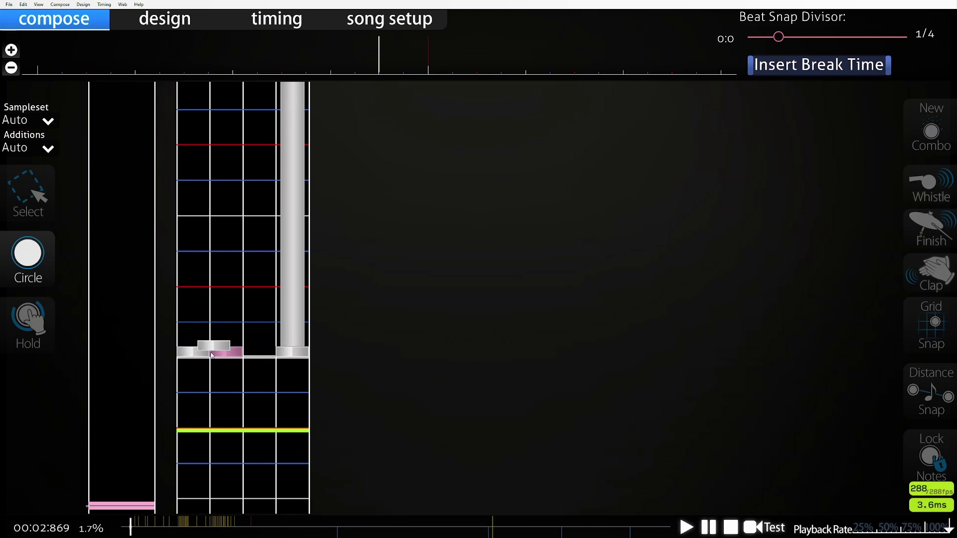
- Play the opening section repeatedly from just before 00:03:032 to check how the placed notes match the music
key(space)
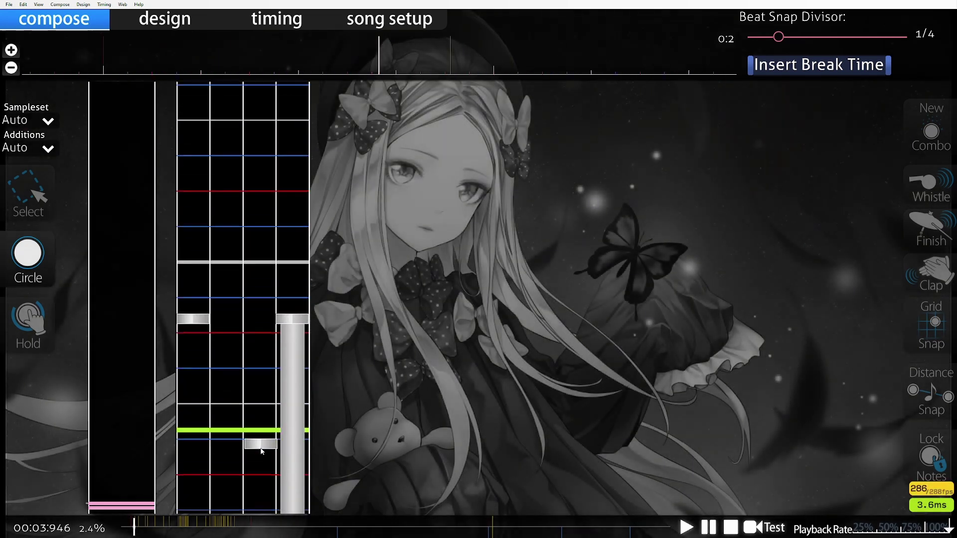
scroll(246, 434, down, 8)
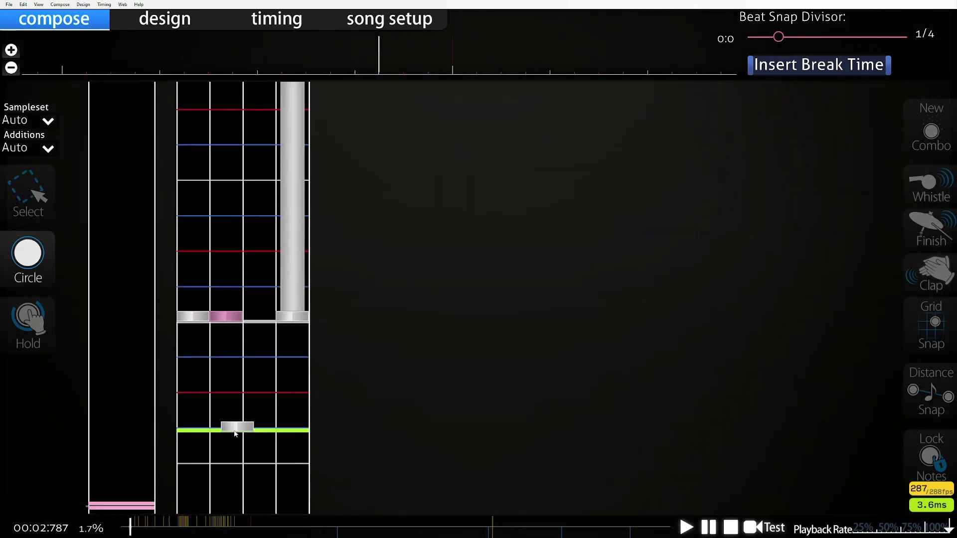
scroll(199, 399, up, 2)
key(space)
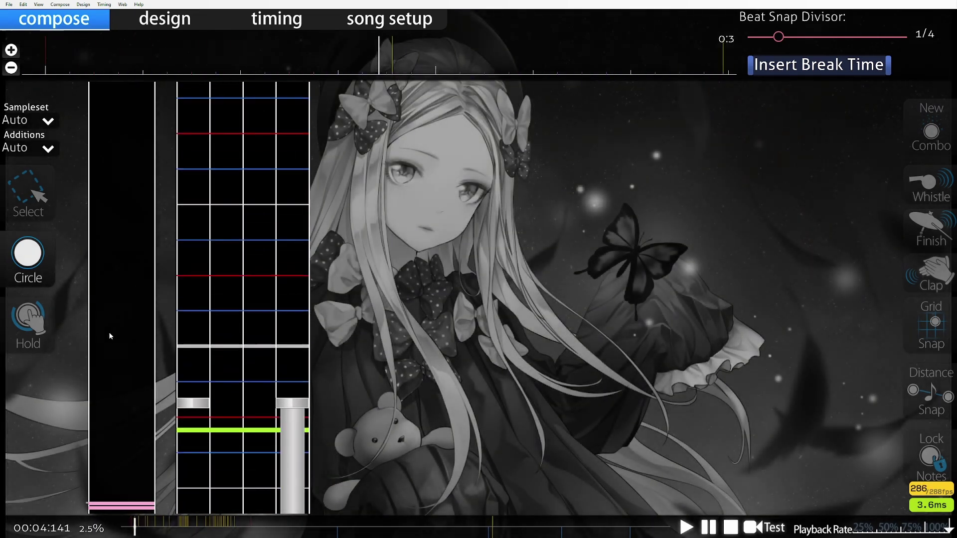
scroll(249, 371, down, 6)
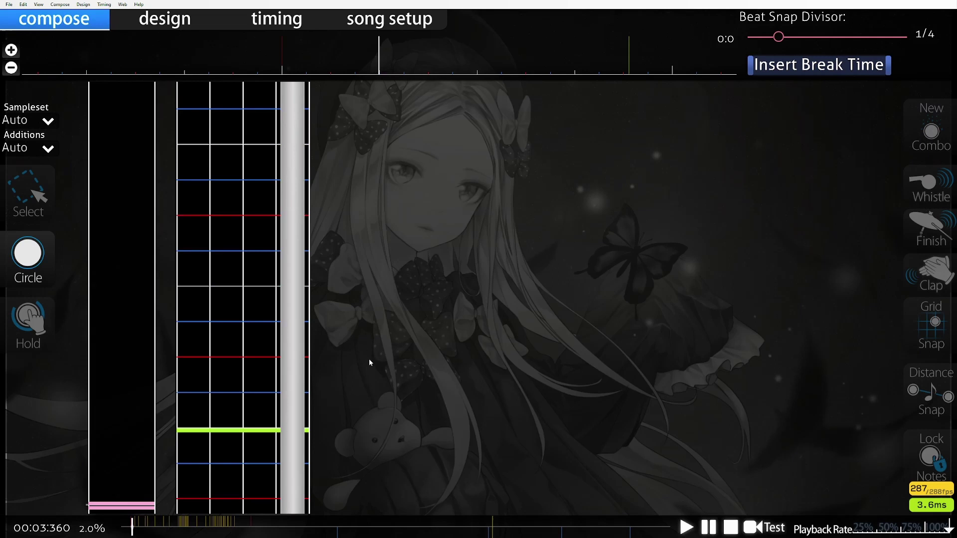
click(54, 193)
scroll(139, 224, down, 2)
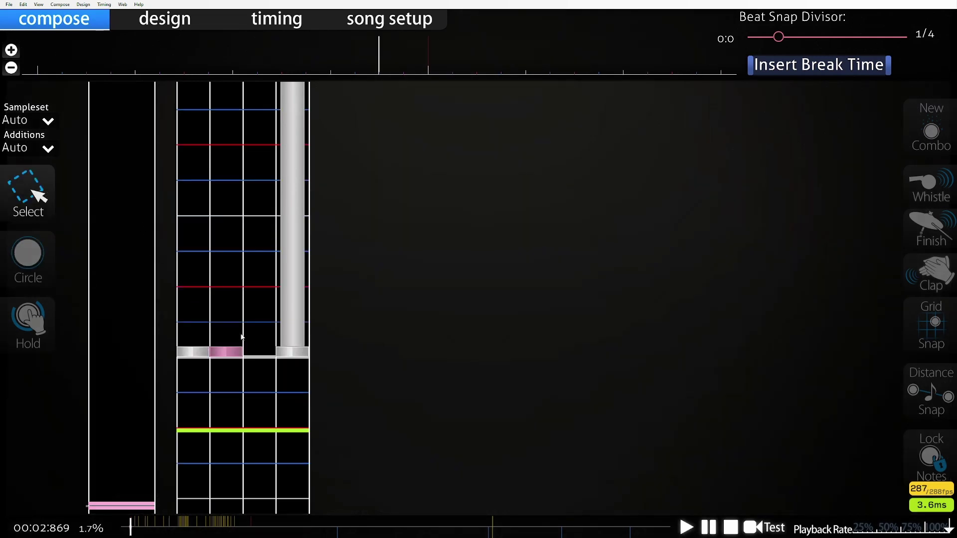
scroll(298, 369, down, 1)
key(space)
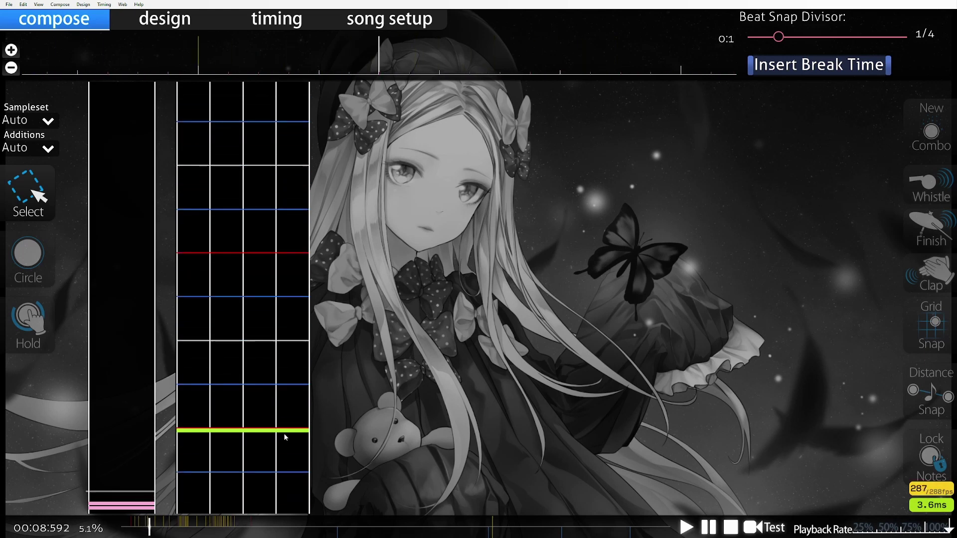
- Save the beatmap and play the opening notes again from about 00:02:953
click(157, 525)
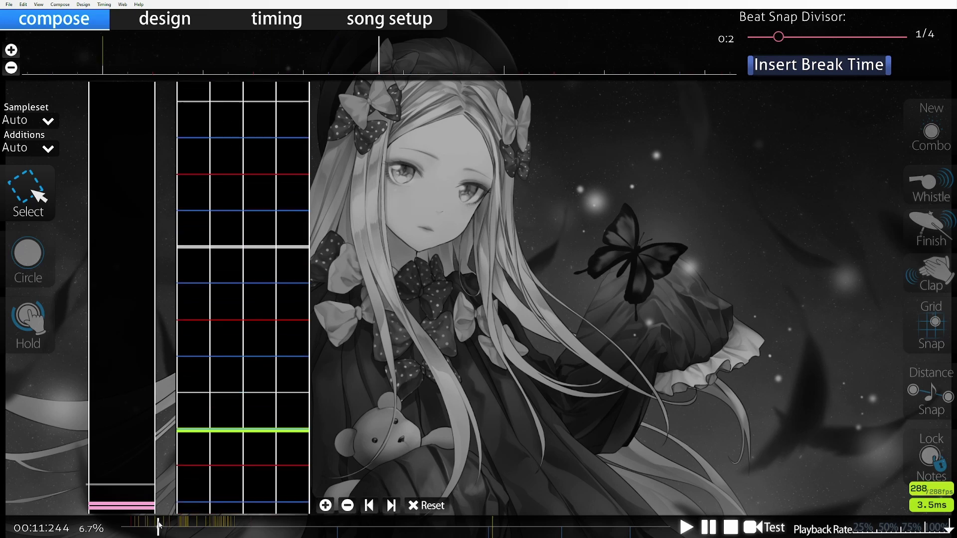
key(ctrl+s)
drag(159, 524, 130, 524)
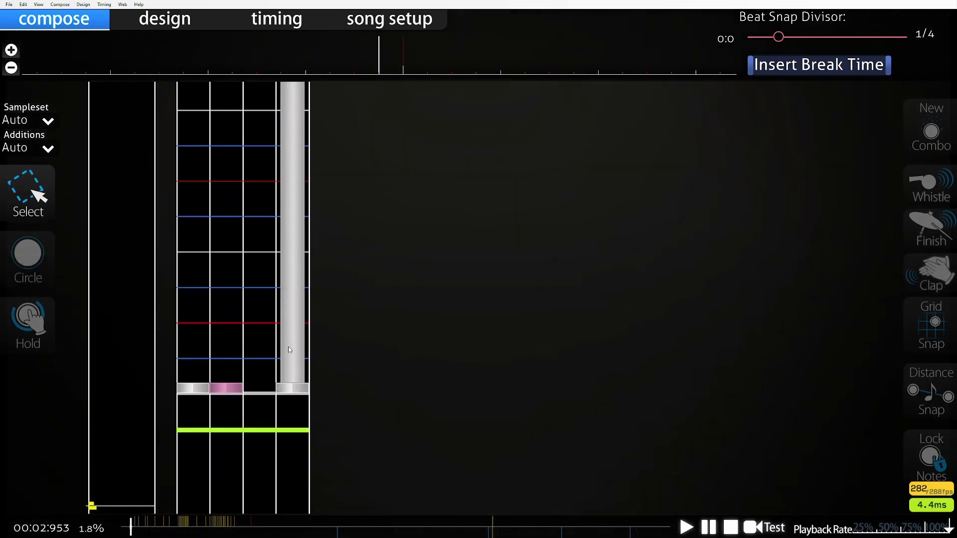
key(space)
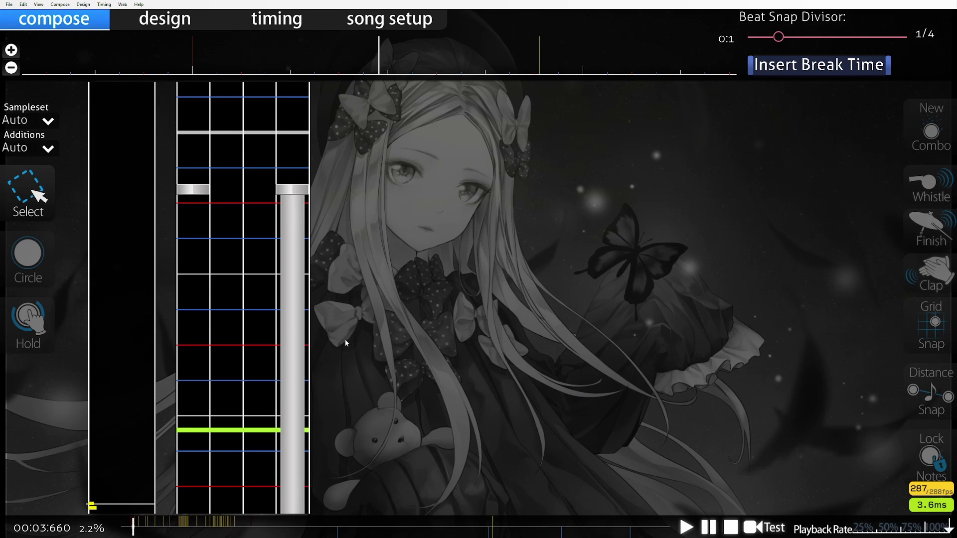
key(space)
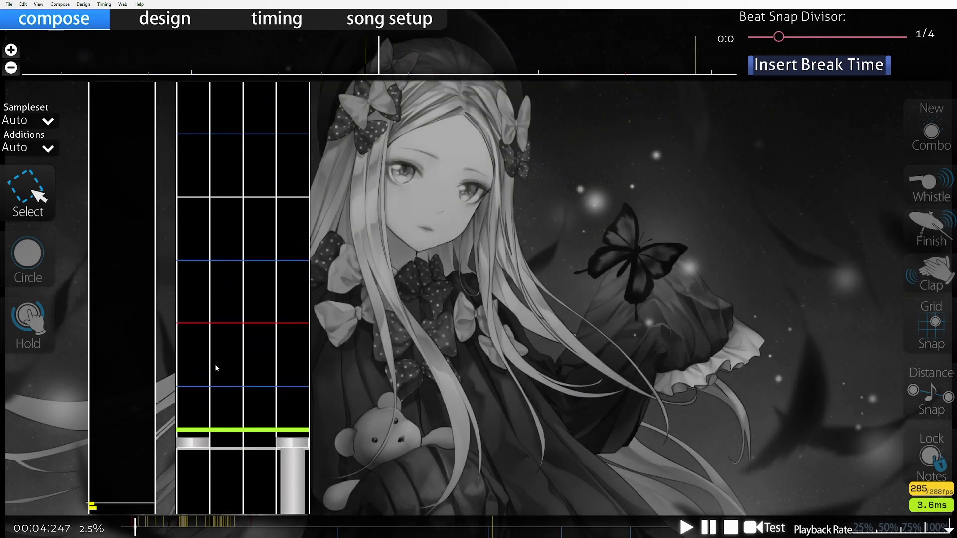
- Play and move back and forth through the opening section between about 00:03:196 and 00:04:344 to examine the placed notes' timing
key(space)
scroll(216, 368, down, 3)
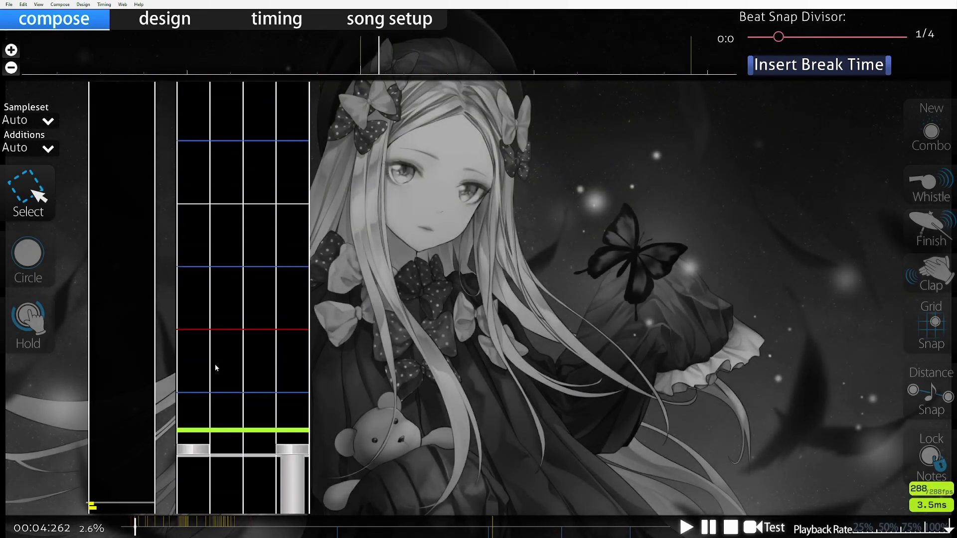
scroll(214, 354, down, 1)
click(48, 241)
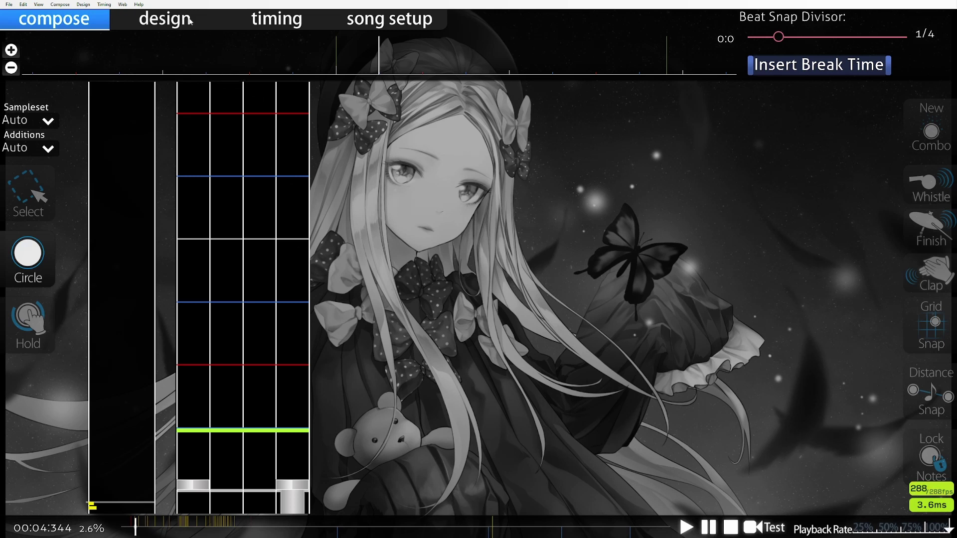
click(165, 20)
click(98, 23)
scroll(435, 356, up, 5)
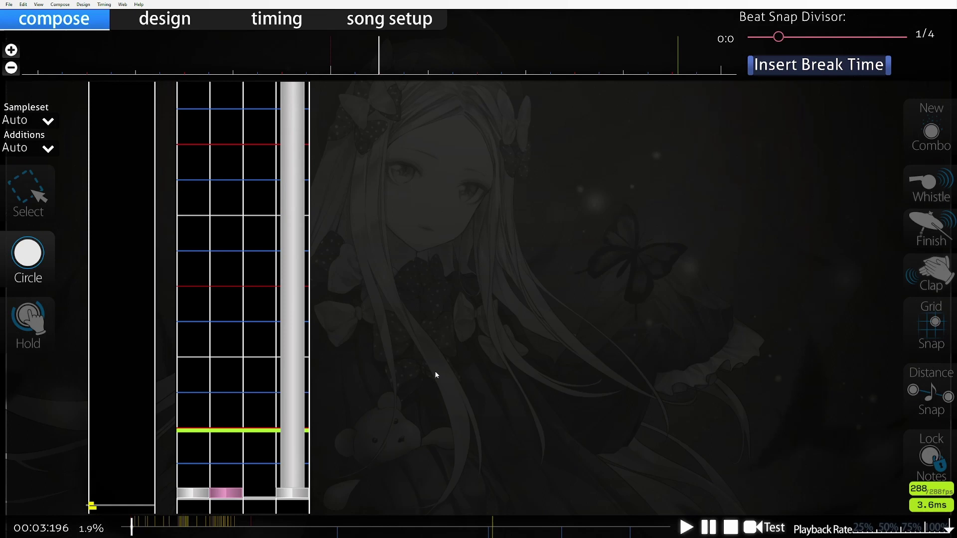
scroll(428, 372, up, 2)
scroll(409, 363, down, 1)
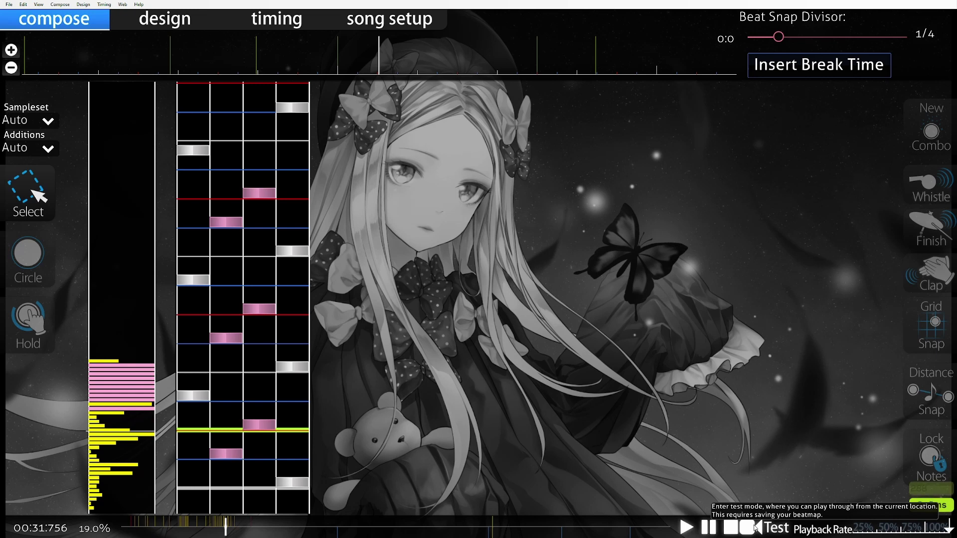
- Return to the start of the song and test the full beatmap with autoplay
click(730, 528)
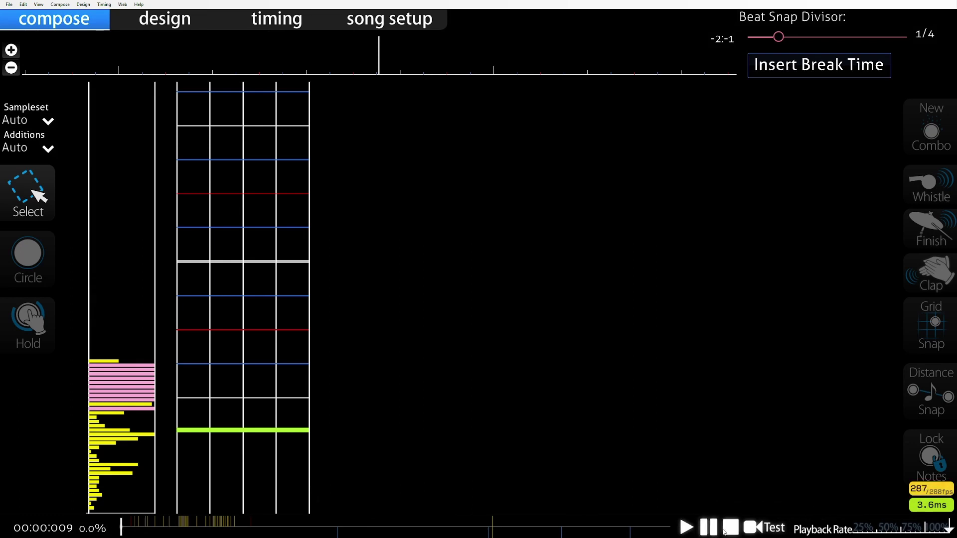
drag(125, 531, 104, 534)
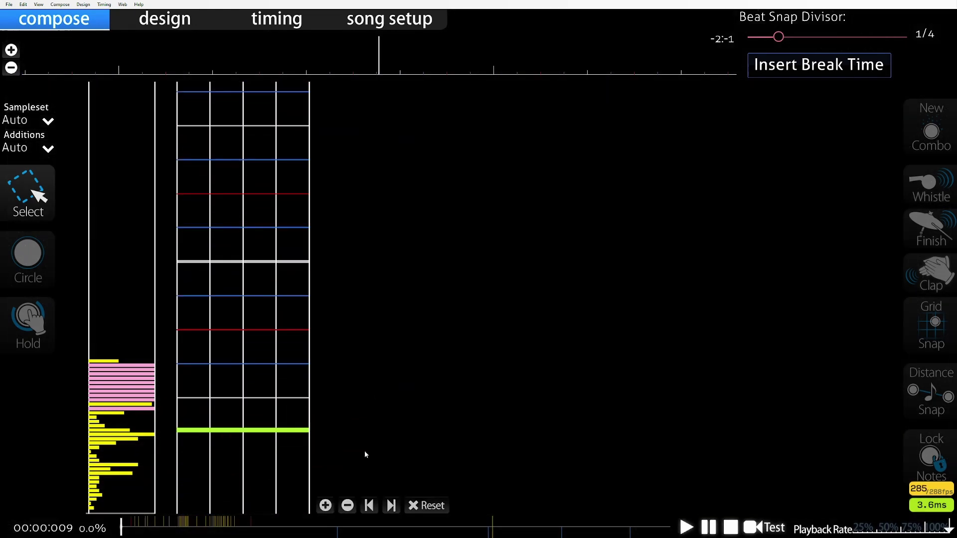
click(760, 527)
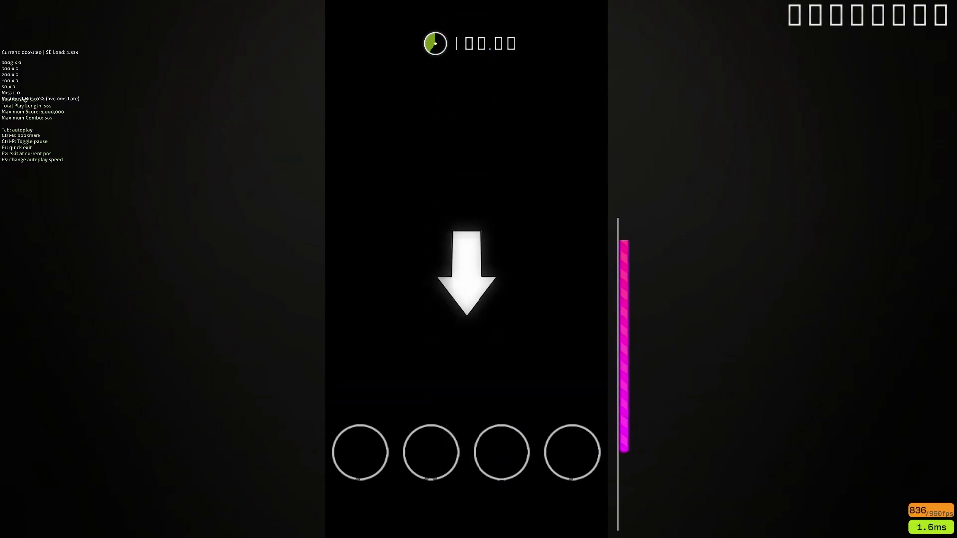
key(Tab)
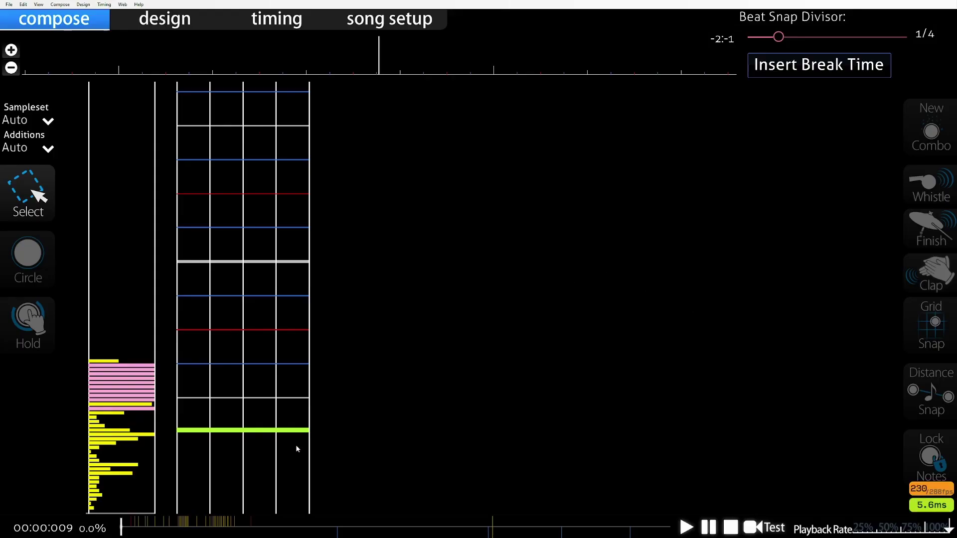
- Run the AiMod check on the beatmap and go to the rare snap divisor entry at 00:16:830
mouse_move(330, 532)
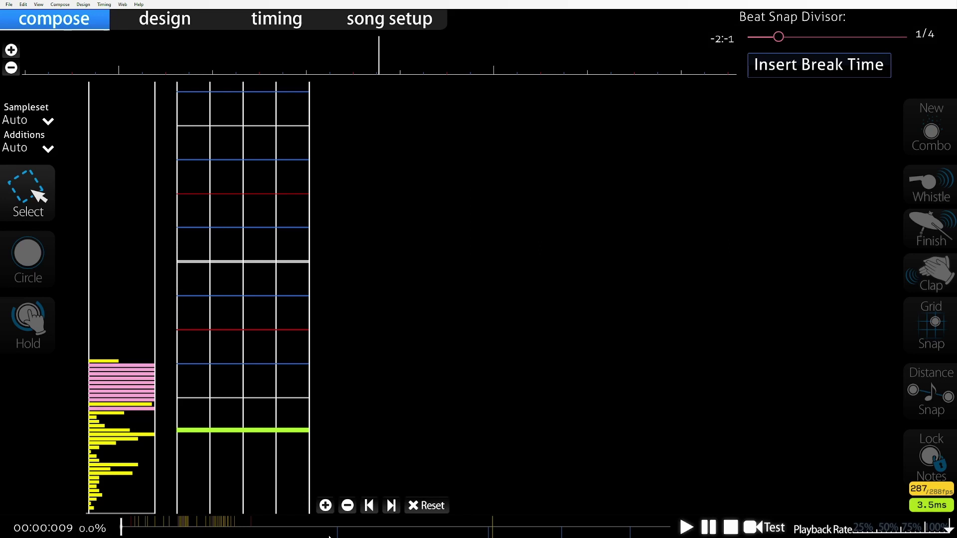
key(ctrl+shift+a)
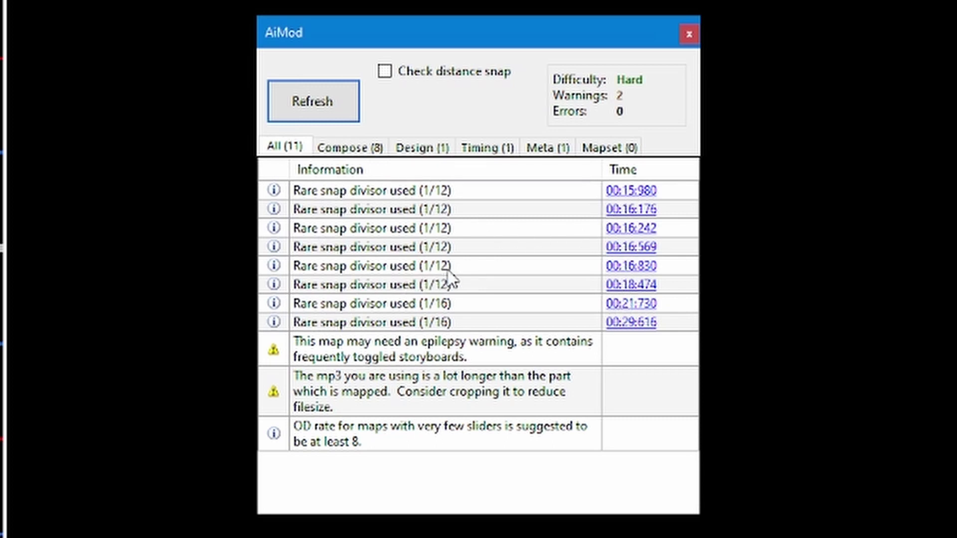
click(623, 266)
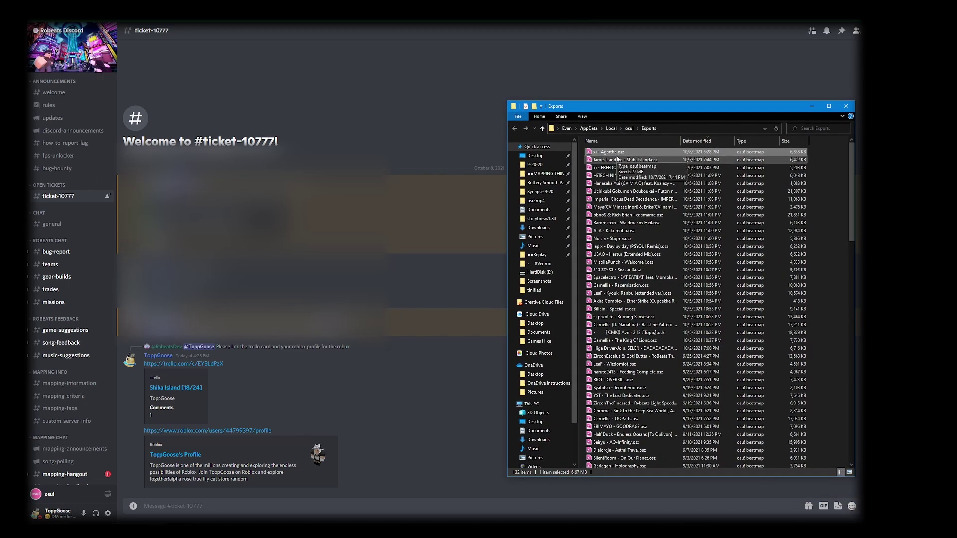
- In Discord, upload xi - Agartha.osz to the open ticket channel with Xi-Agartha, the mapper's username and [20/34] on separate comment lines
drag(612, 148, 437, 267)
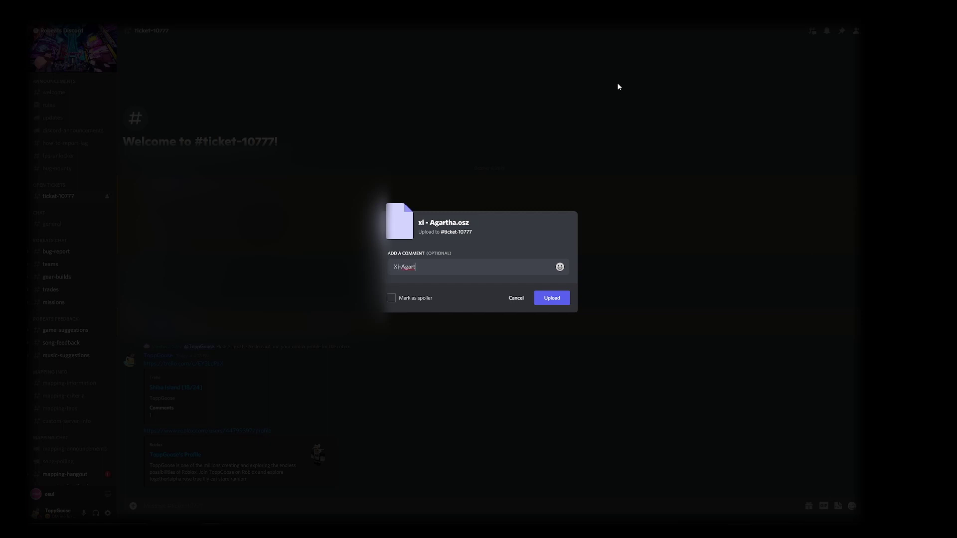
key(shift+Return)
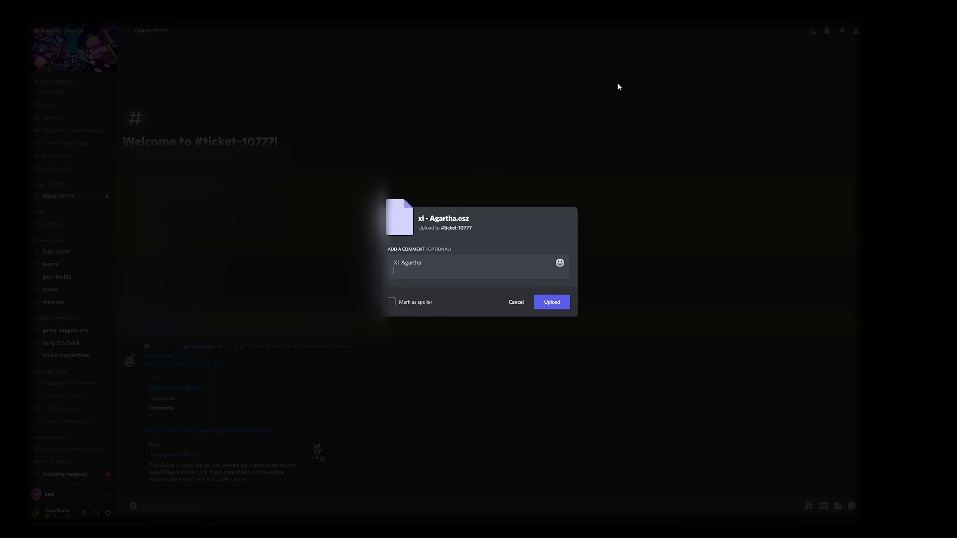
key(BackSpace)
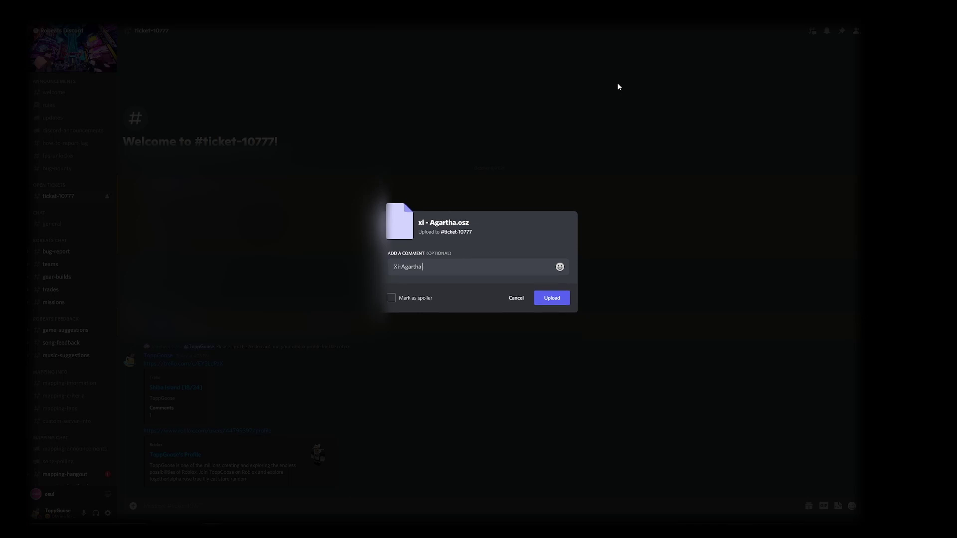
key(shift+Return)
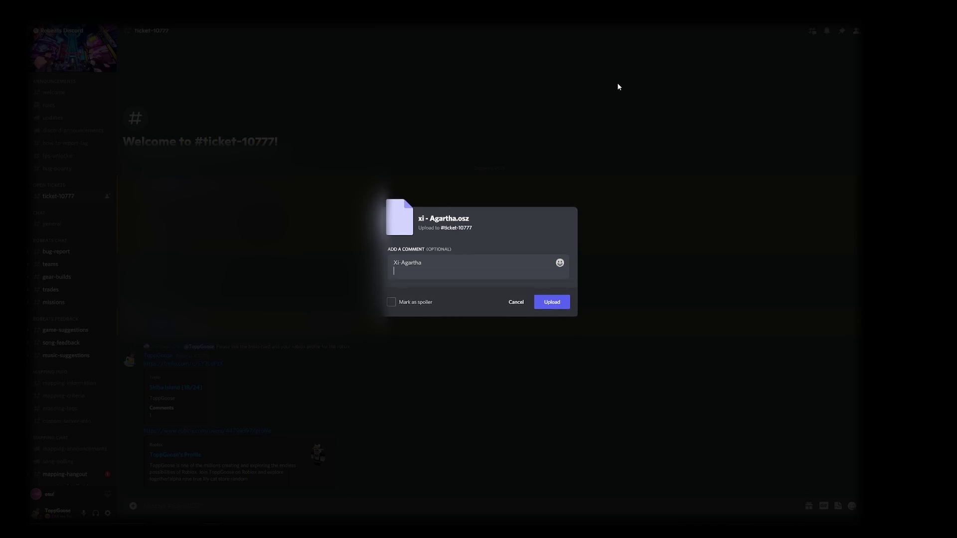
text(oppGoose)
key(shift+Return)
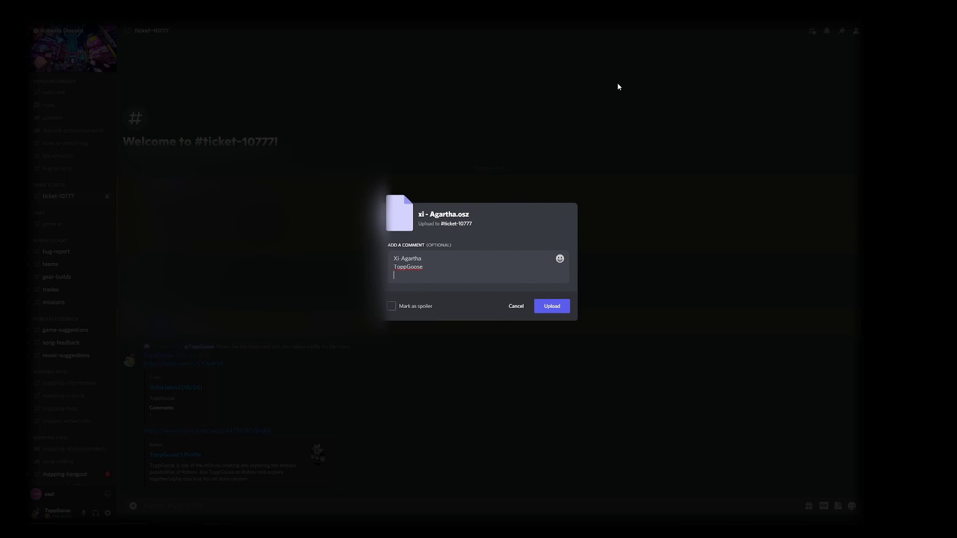
text([)
text(20/34])
key(Return)
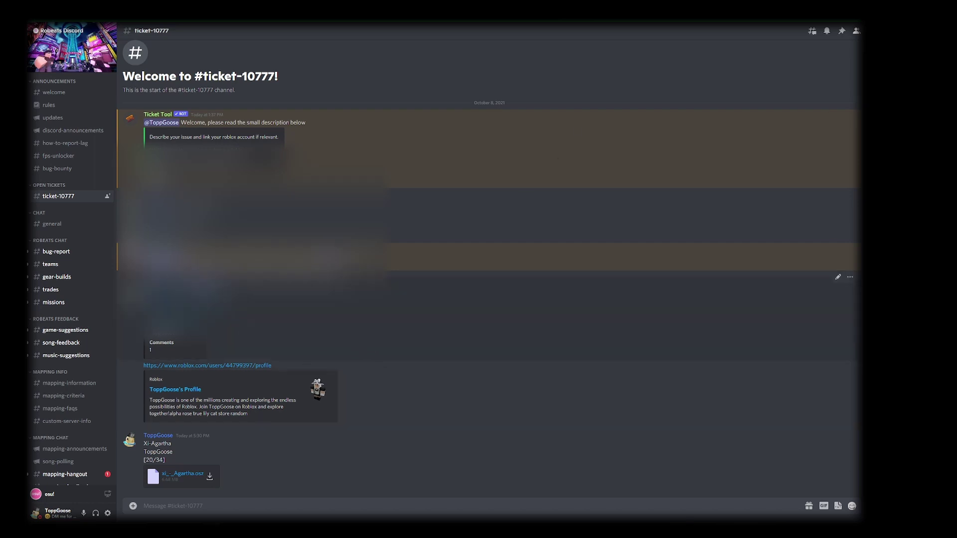
drag(221, 346, 165, 312)
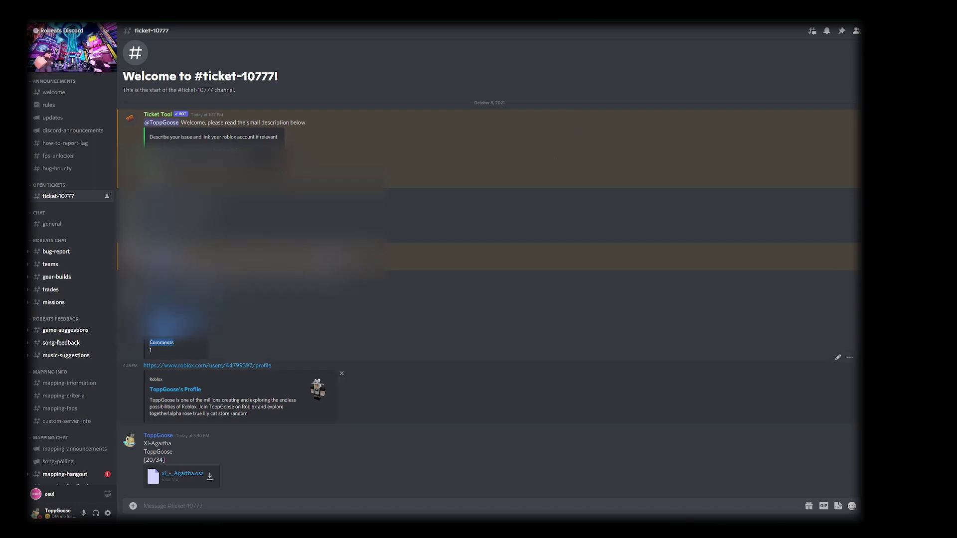
click(258, 451)
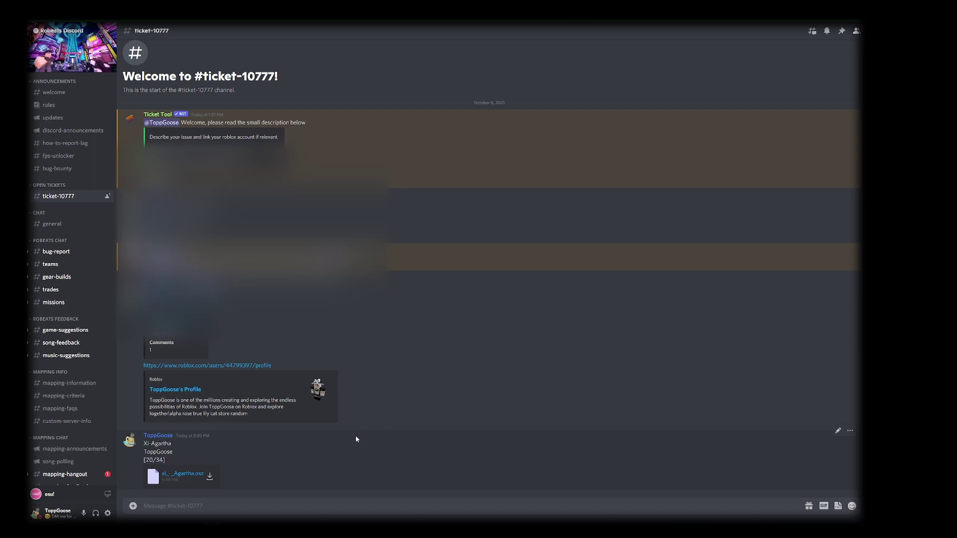